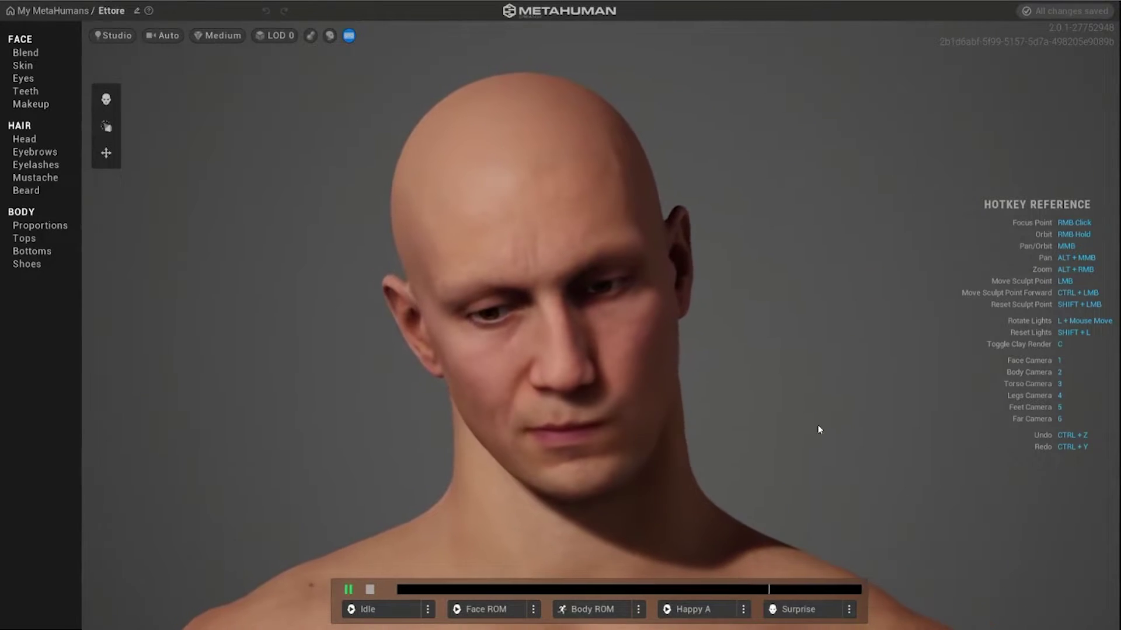
scroll(820, 428, down, 3)
key(2)
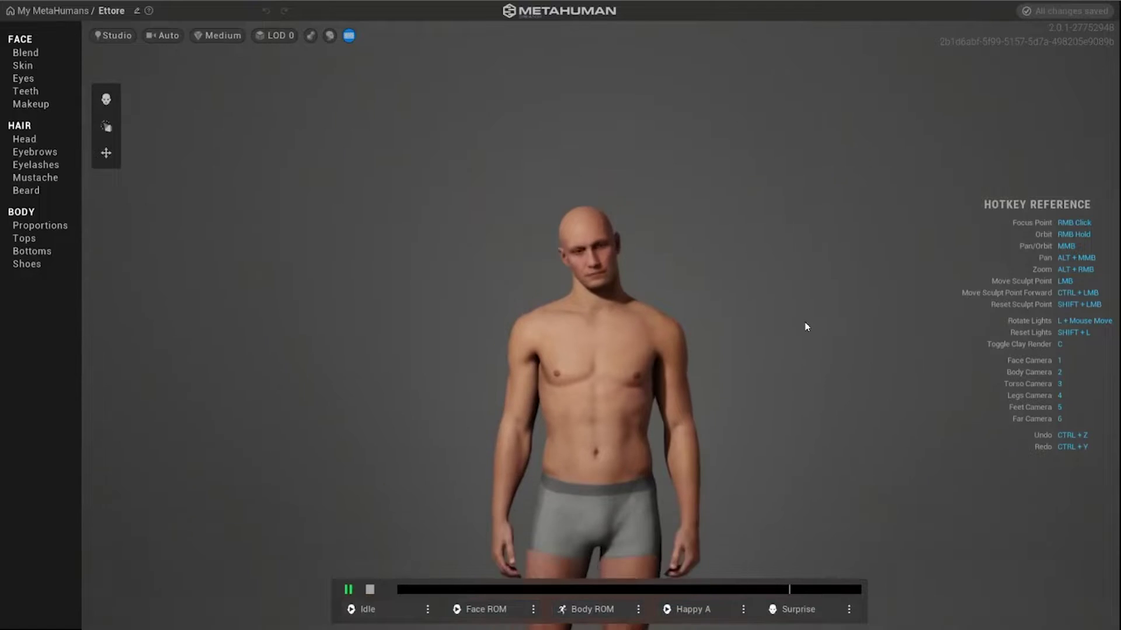
mouse_move(880, 325)
right_down()
mouse_move(691, 350)
mouse_move(469, 359)
right_up()
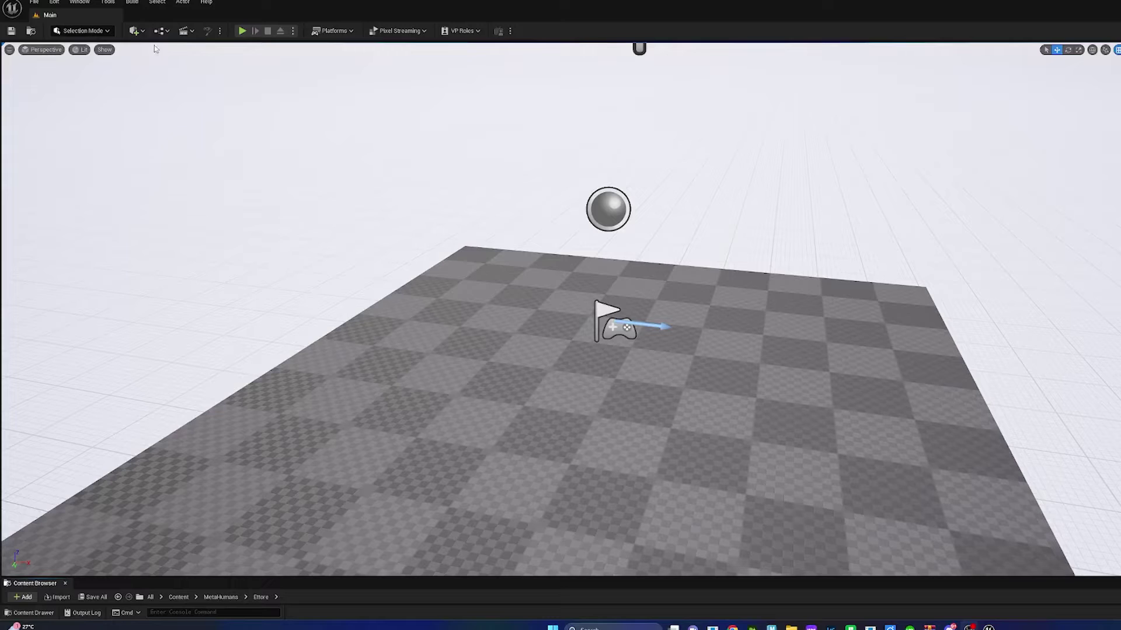
Switch to Unreal Engine, bring in the Ettore MetaHuman through Quixel Bridge and place BP_Ettore in the level at location 0, 0, 0
click(133, 30)
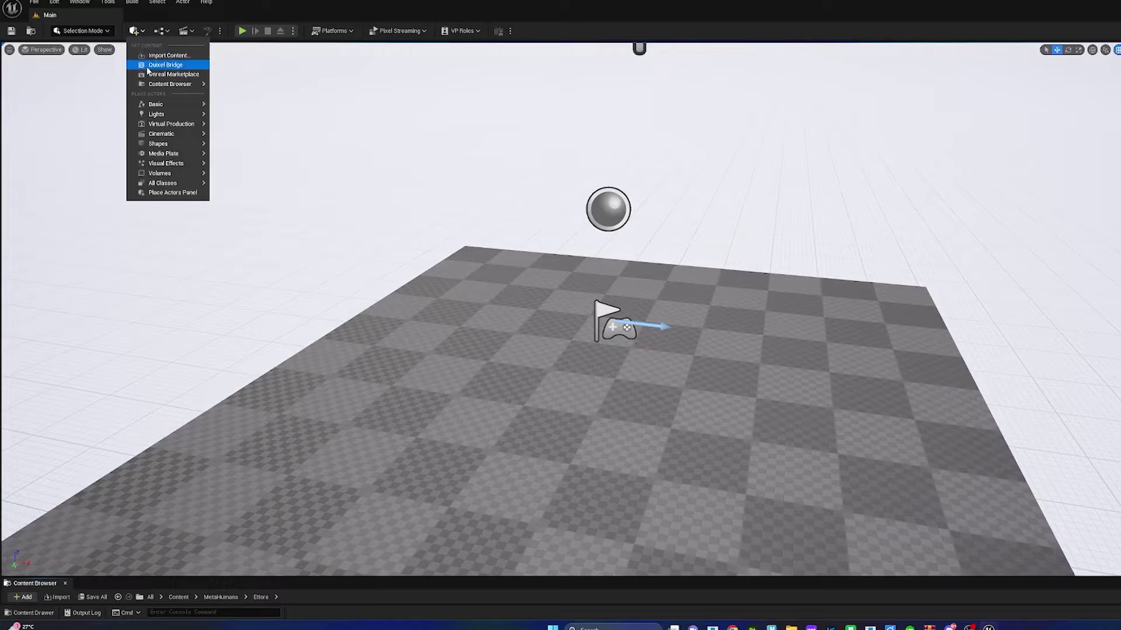
click(150, 65)
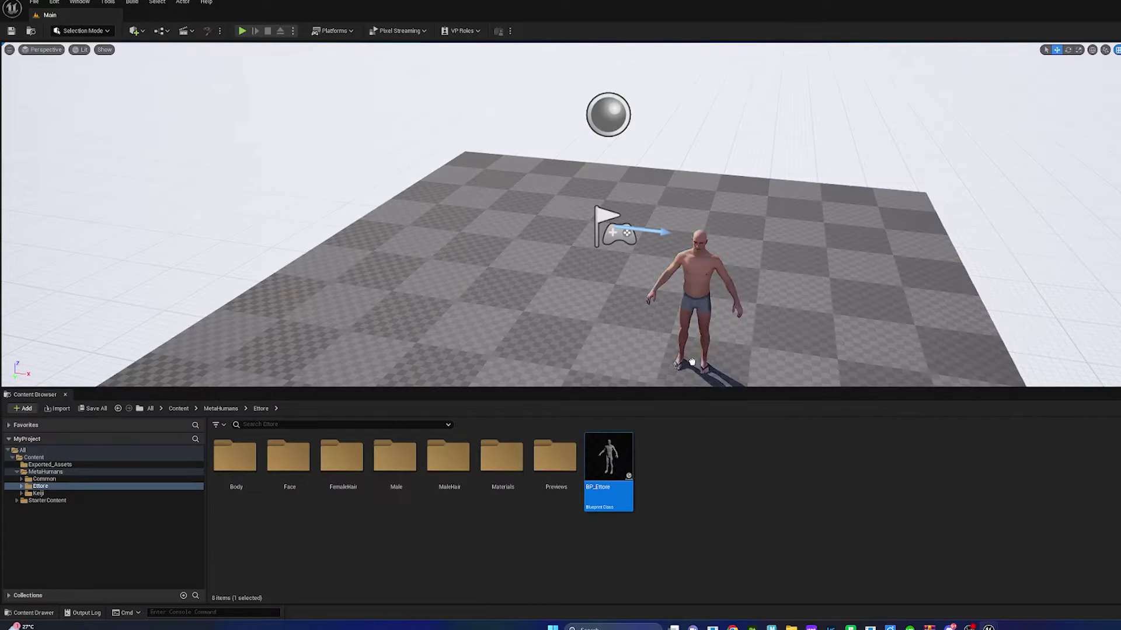
drag(692, 362, 615, 284)
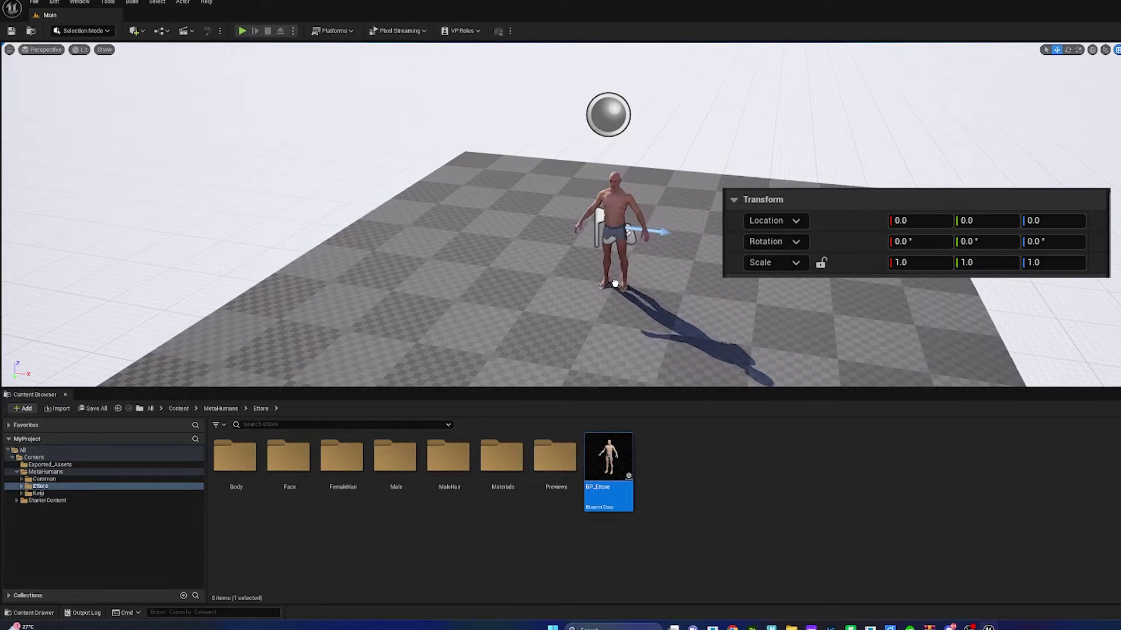
scroll(651, 266, up, 3)
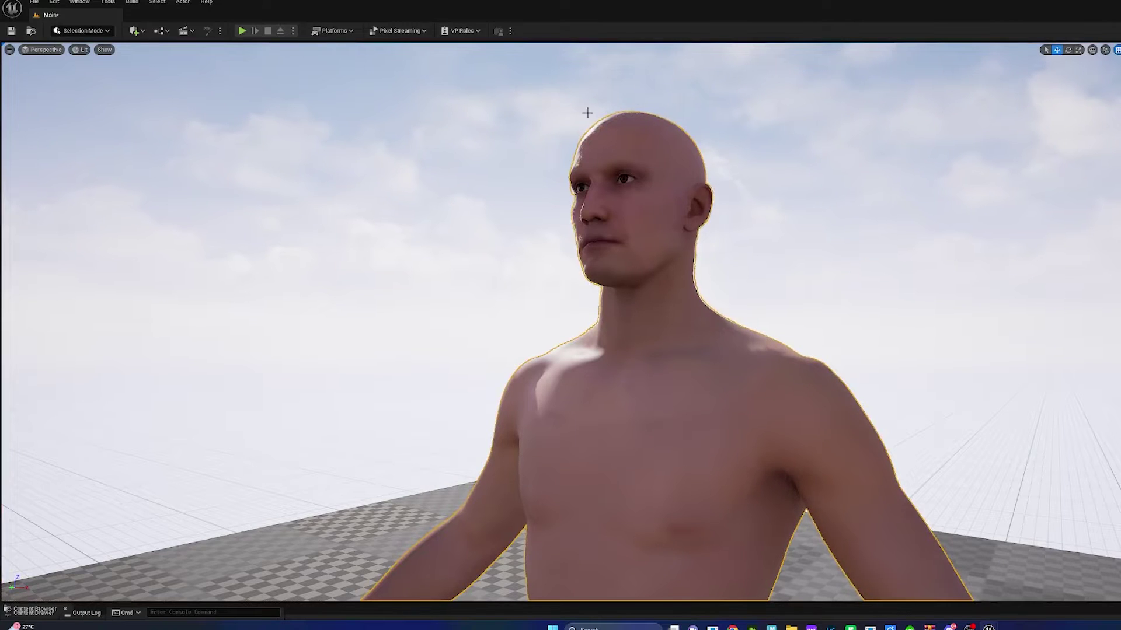
Export the selected MetaHuman as an FBX file to the Exported_Assets folder, using the default export options with FBX 2020 compatibility
click(34, 2)
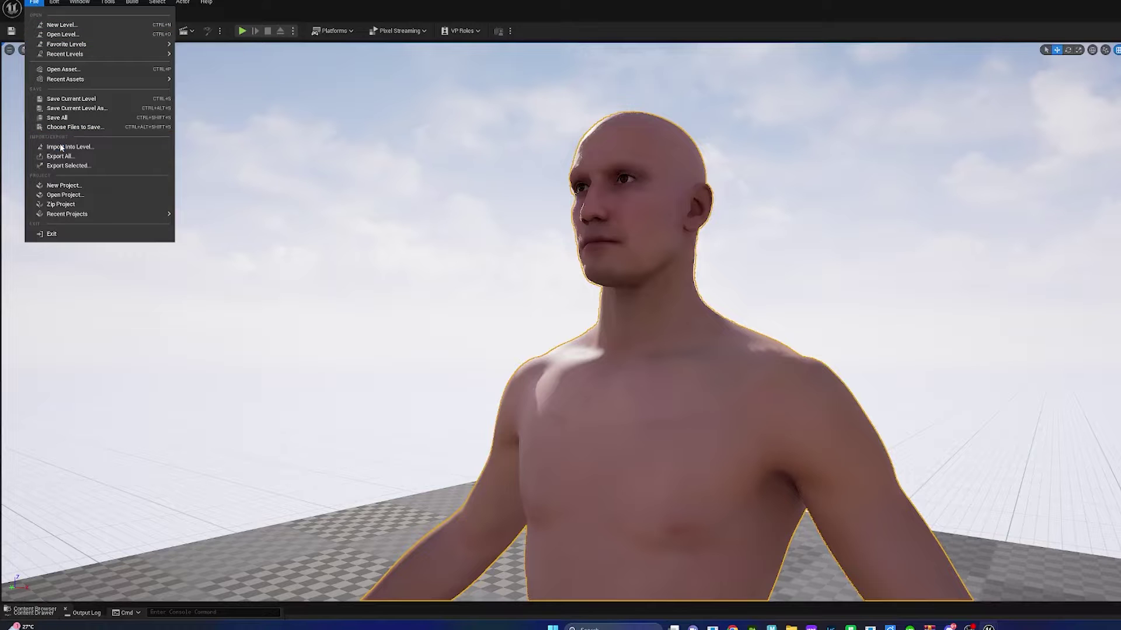
click(62, 166)
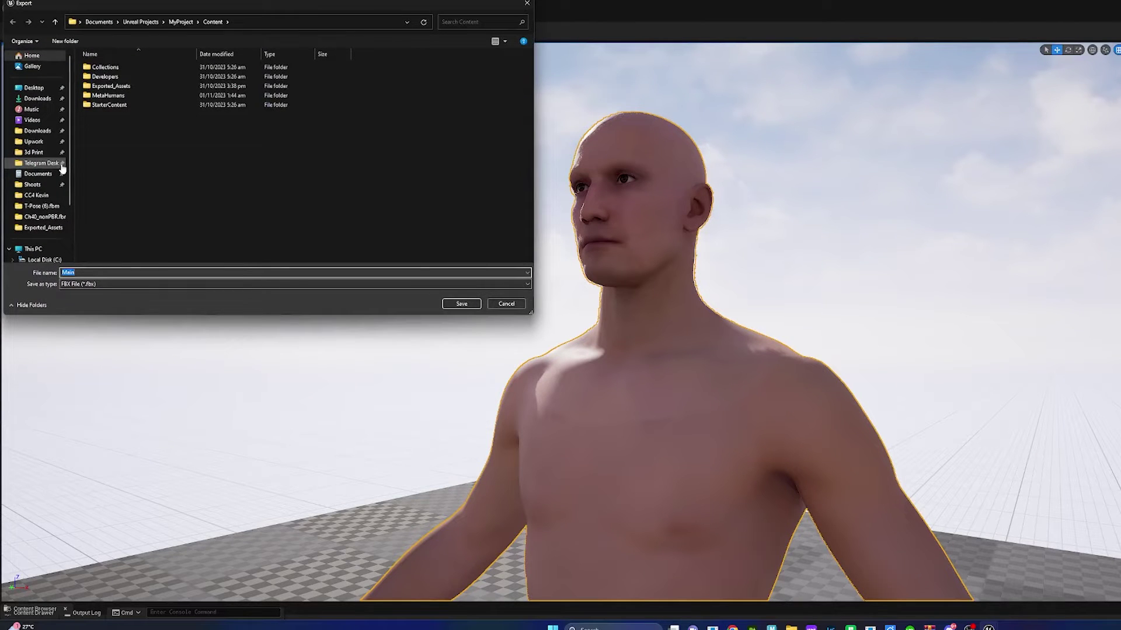
double_click(111, 85)
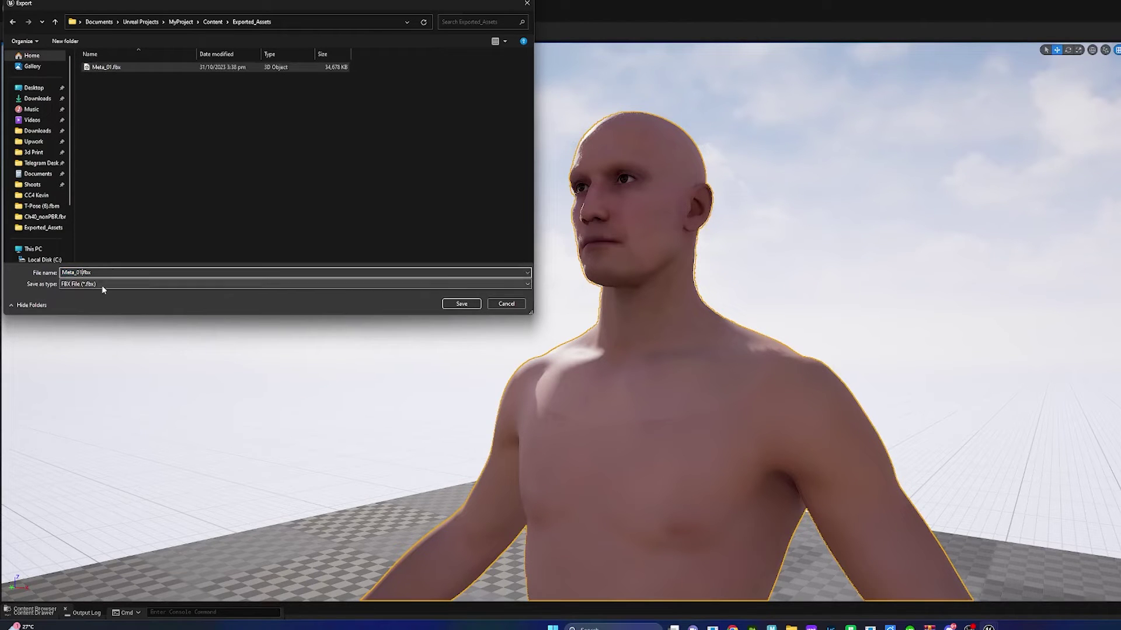
key(Return)
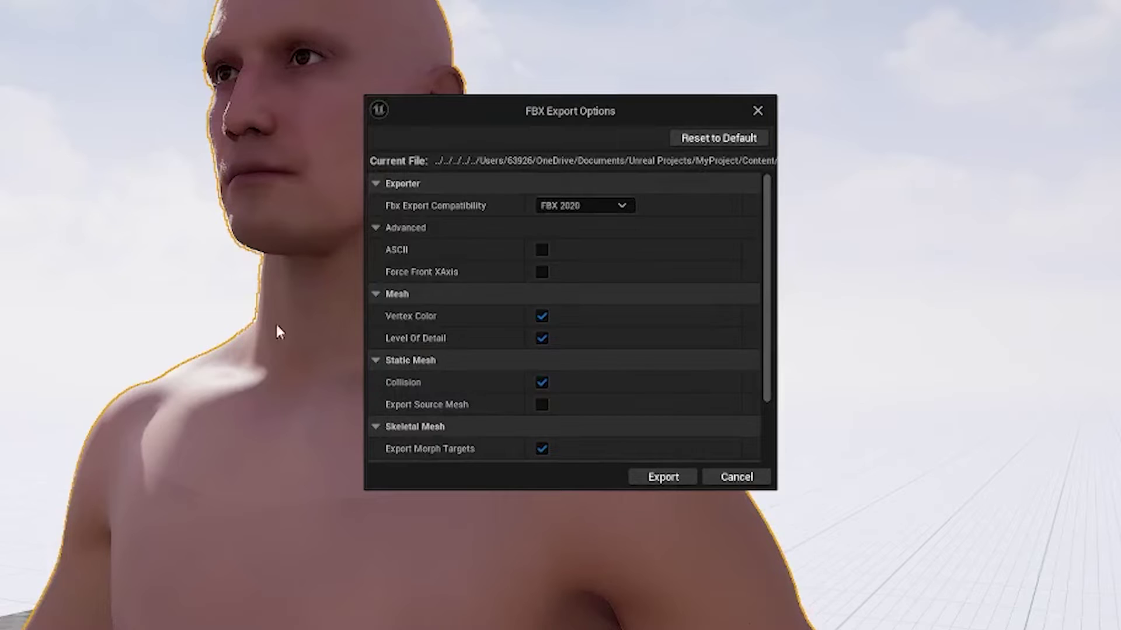
drag(768, 267, 751, 345)
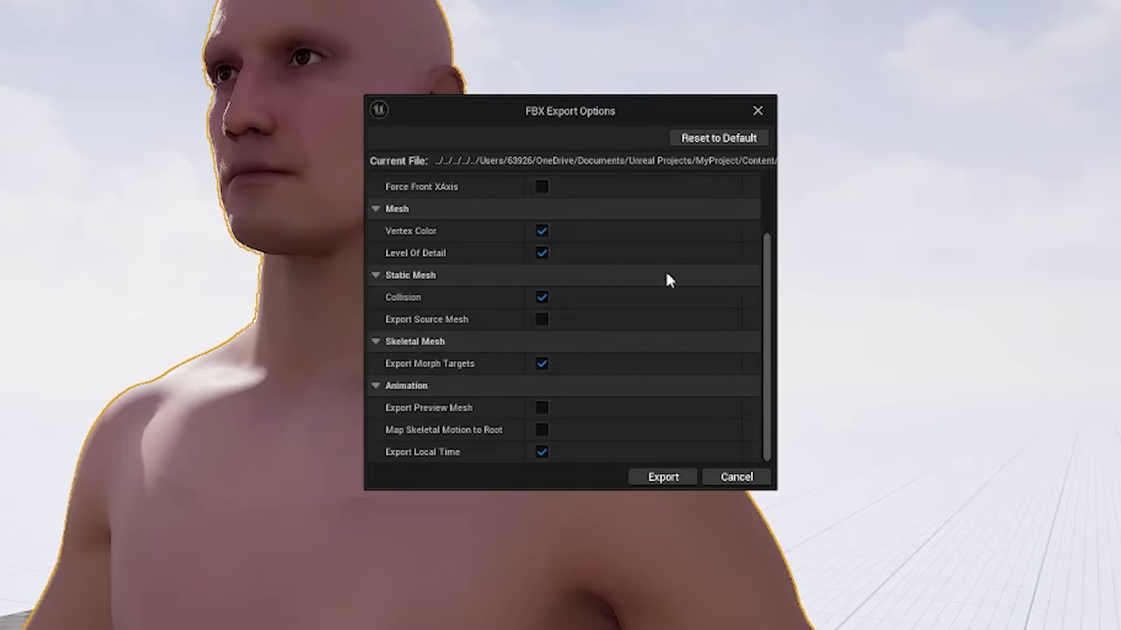
click(659, 480)
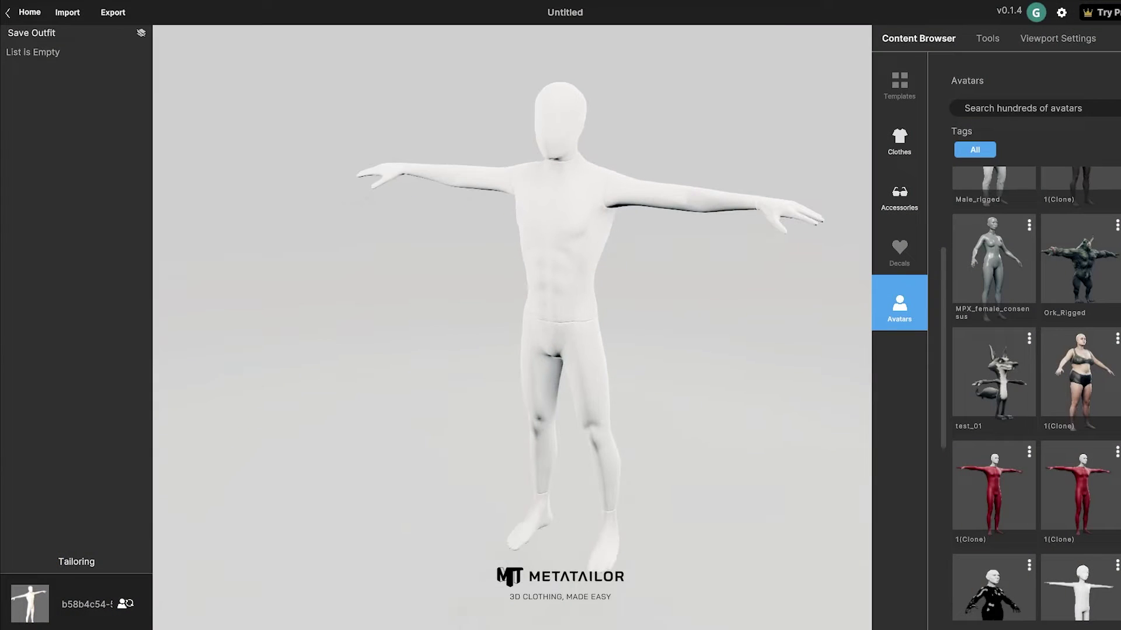
Switch to MetaTailor and import the MH FBX_Centered file from the Downloads folder as an avatar
click(67, 13)
click(940, 150)
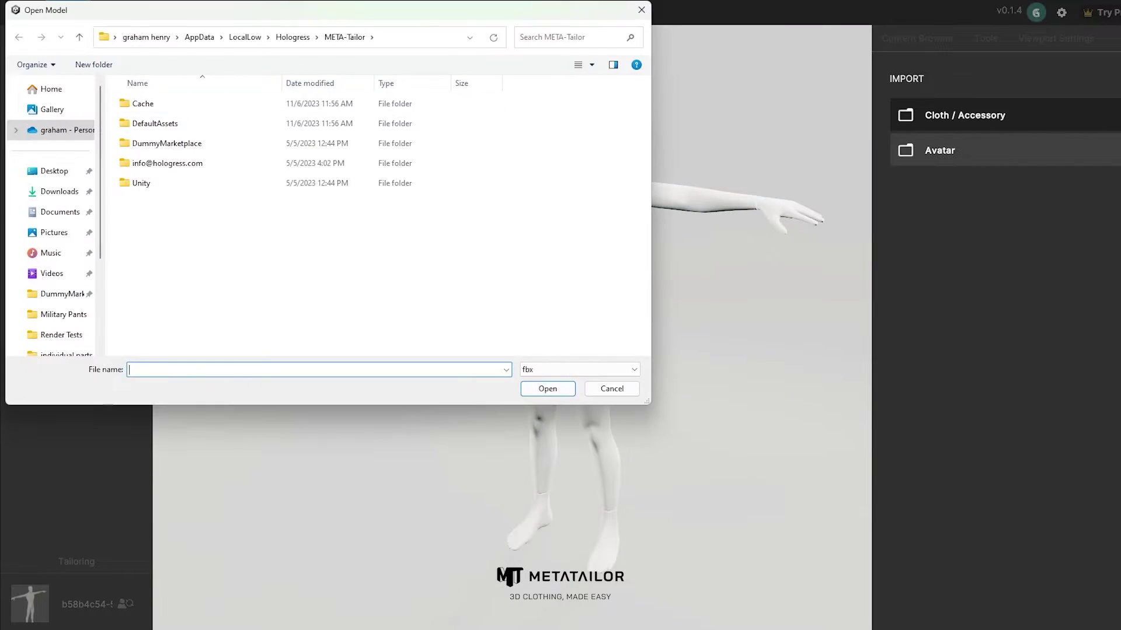
click(58, 191)
click(169, 142)
click(547, 388)
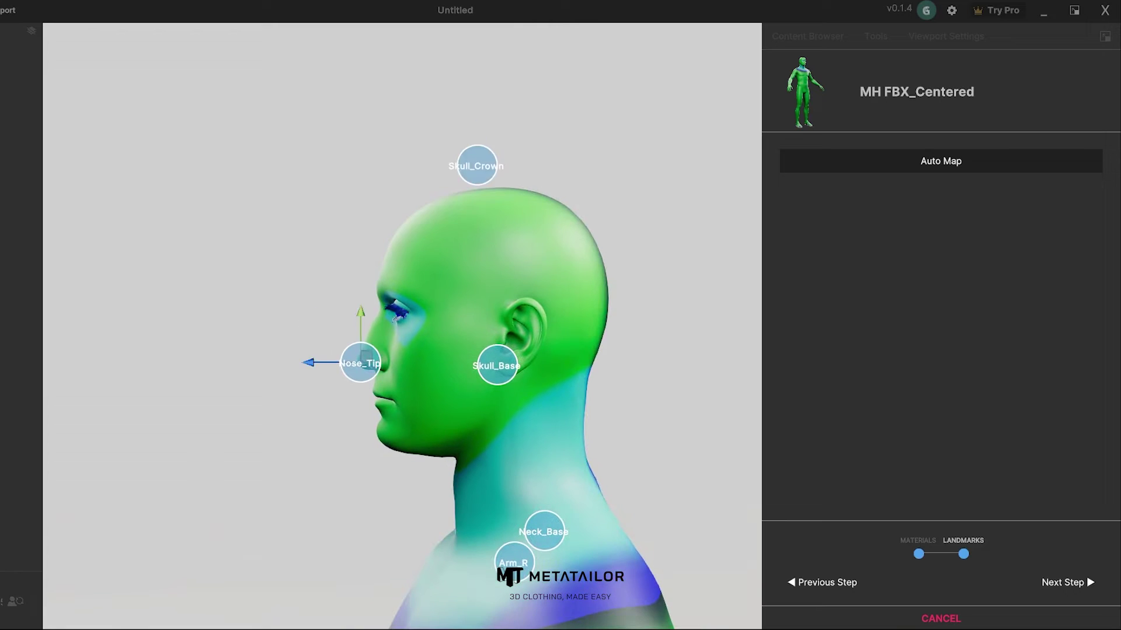
Move the Skull_Crown landmark down onto the top of the avatar's head and open the avatar's material list
drag(473, 155, 491, 193)
scroll(504, 315, down, 5)
middle_drag(402, 315, 560, 315)
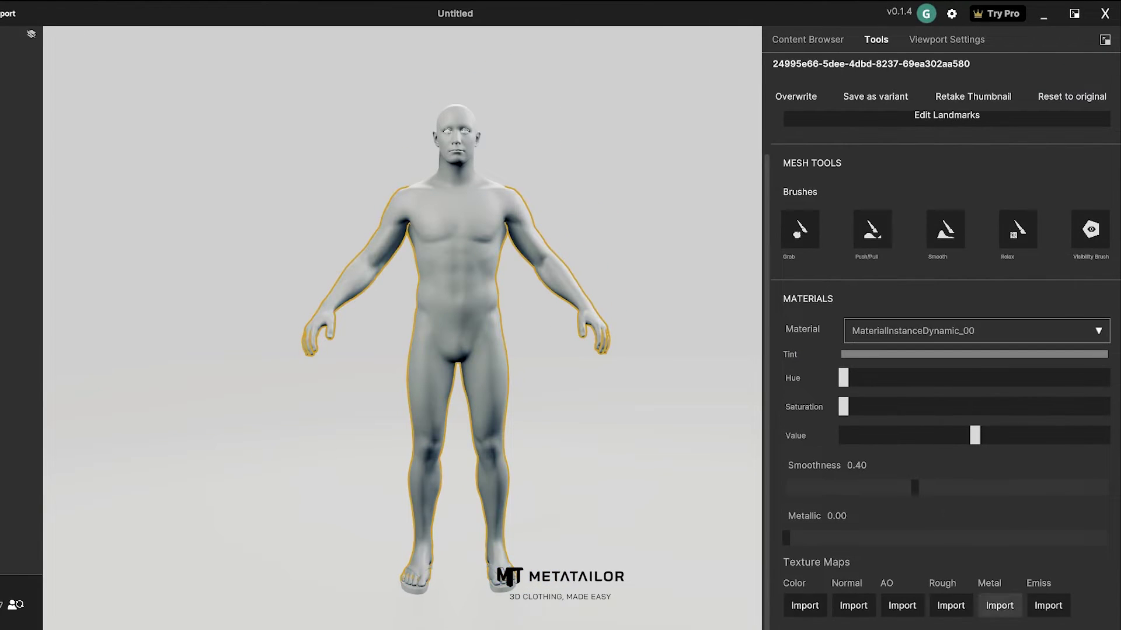
click(976, 330)
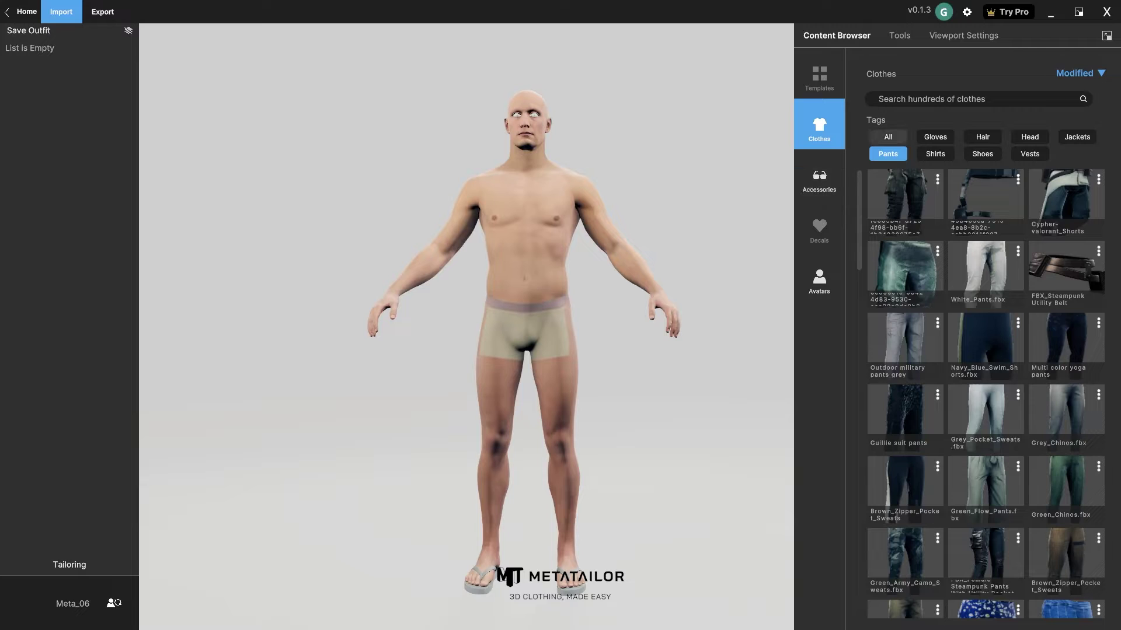
Dress the avatar in the dark green cargo pants and in Green_Camo_Tshirt, found by searching the shirts for "camo"
click(887, 137)
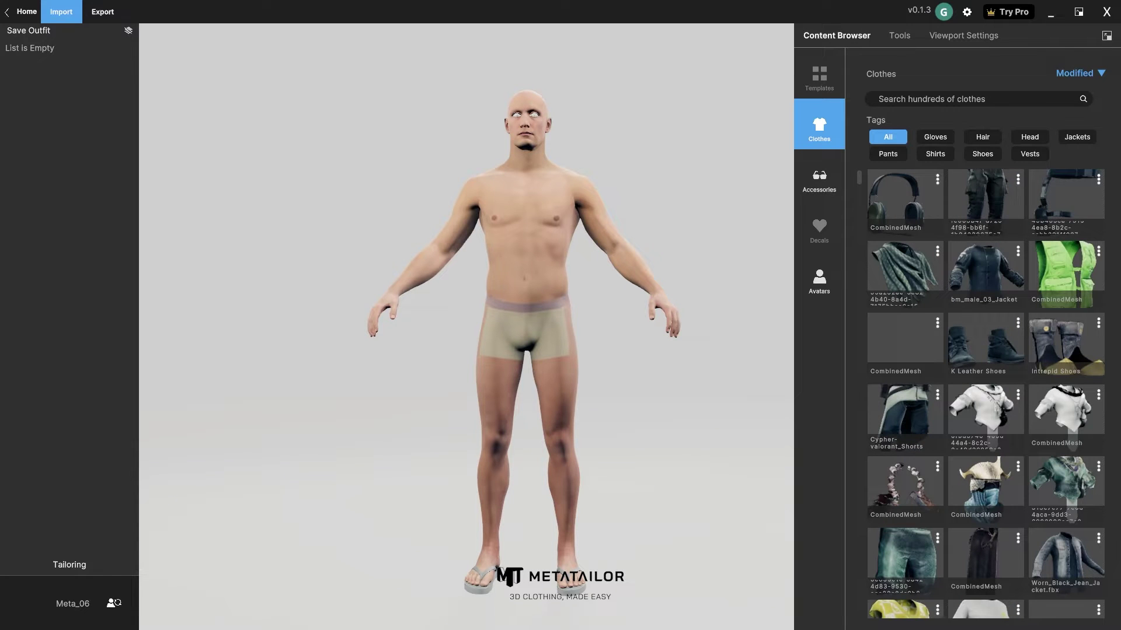
click(888, 154)
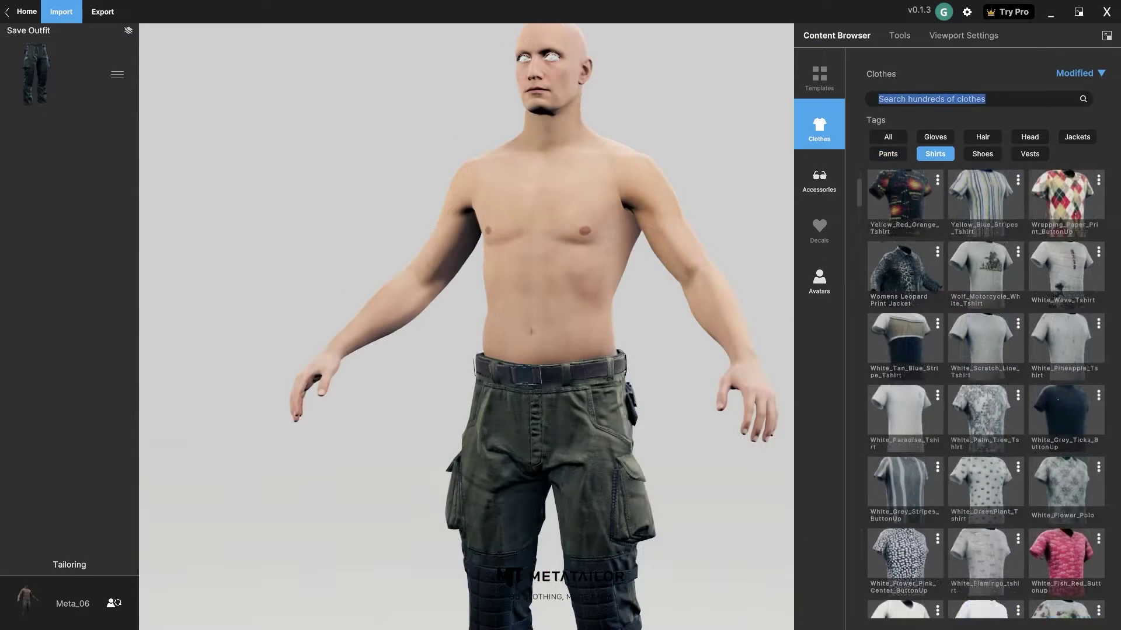
text(camo)
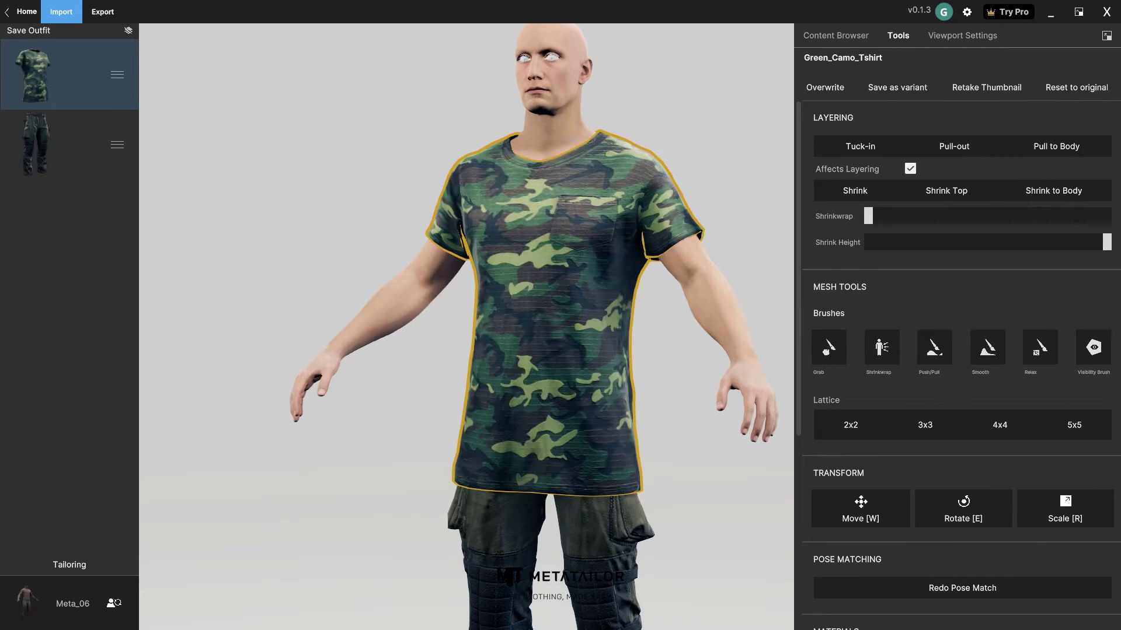
Shorten the camo T-shirt to hip height with a 3x3 lattice by raising its entire bottom row of control points
middle_drag(545, 409, 550, 229)
click(548, 233)
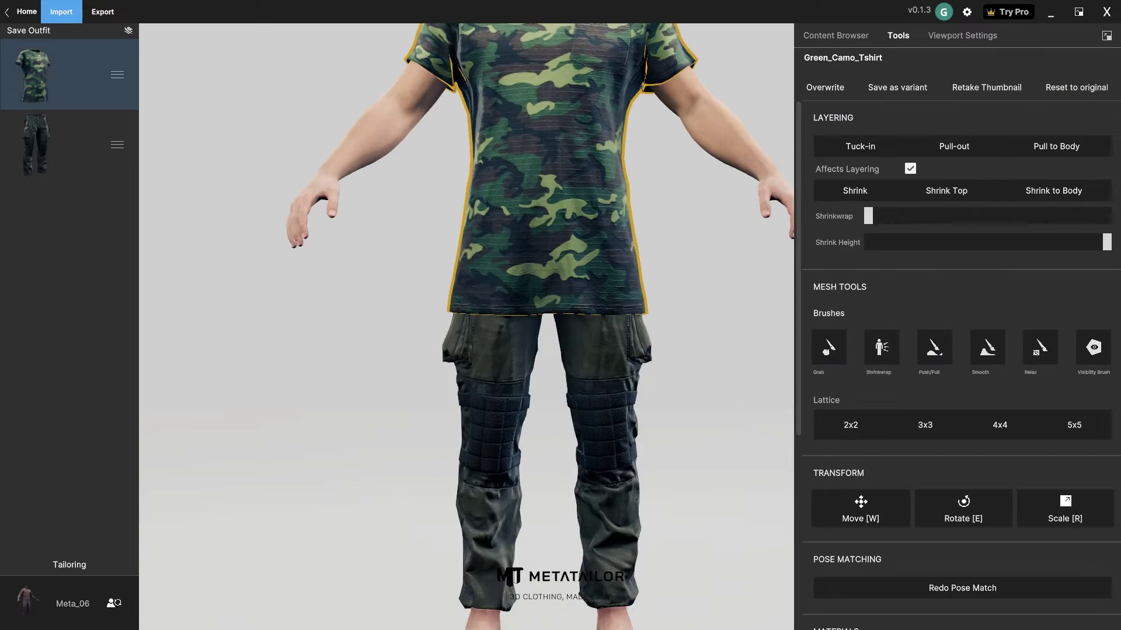
click(925, 424)
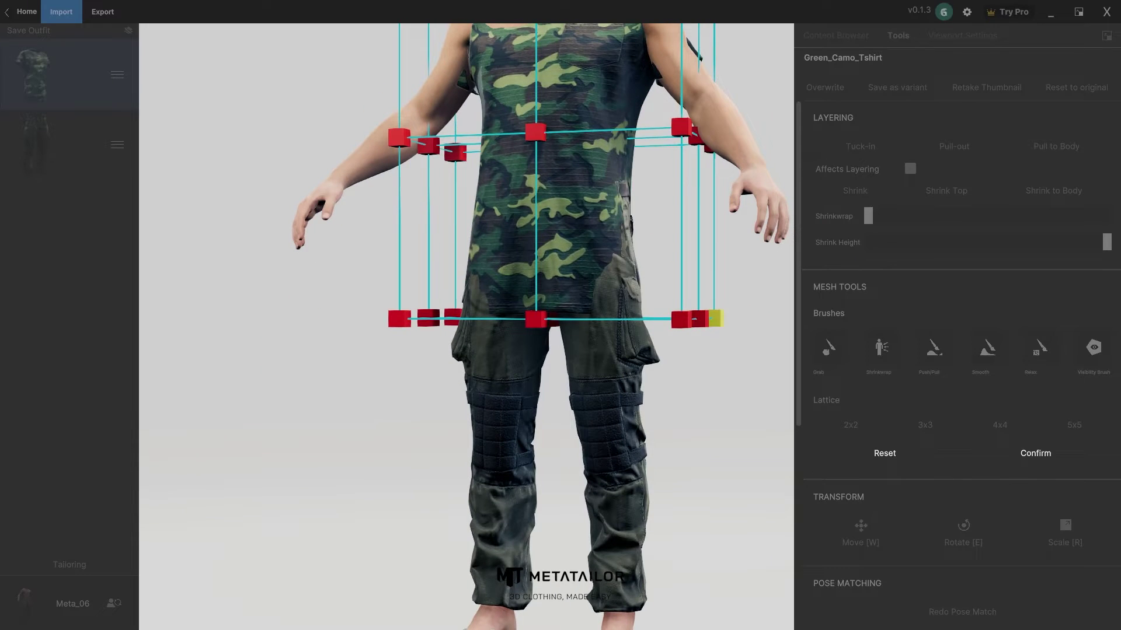
middle_drag(655, 319, 655, 234)
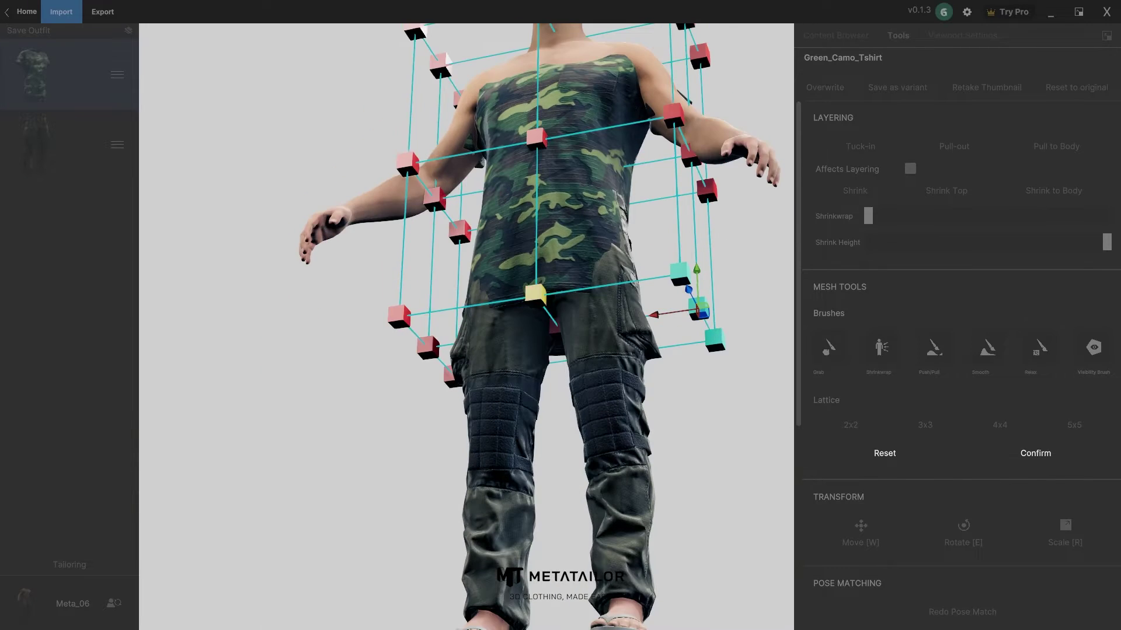
middle_drag(574, 321, 654, 321)
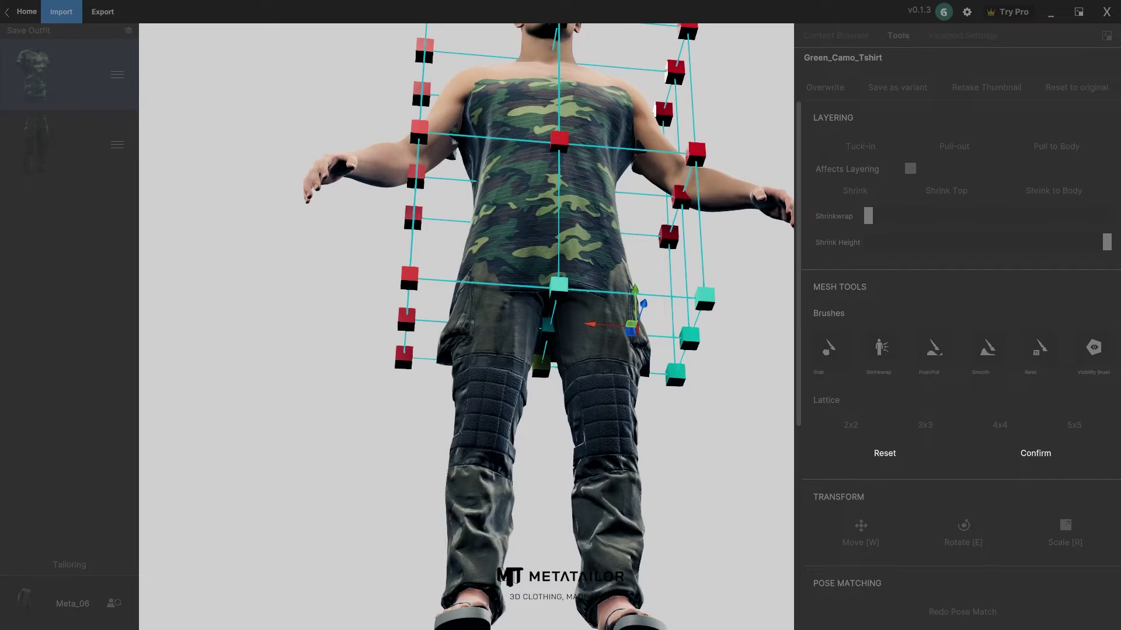
shift+click(409, 274)
middle_drag(409, 274, 409, 362)
drag(551, 274, 551, 188)
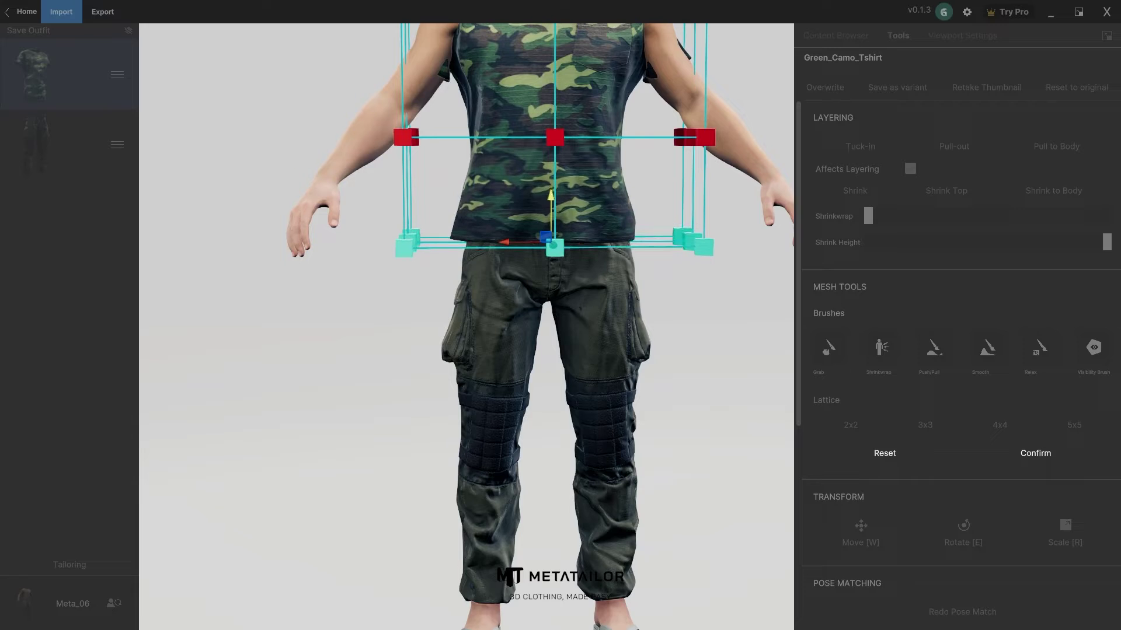
click(1034, 453)
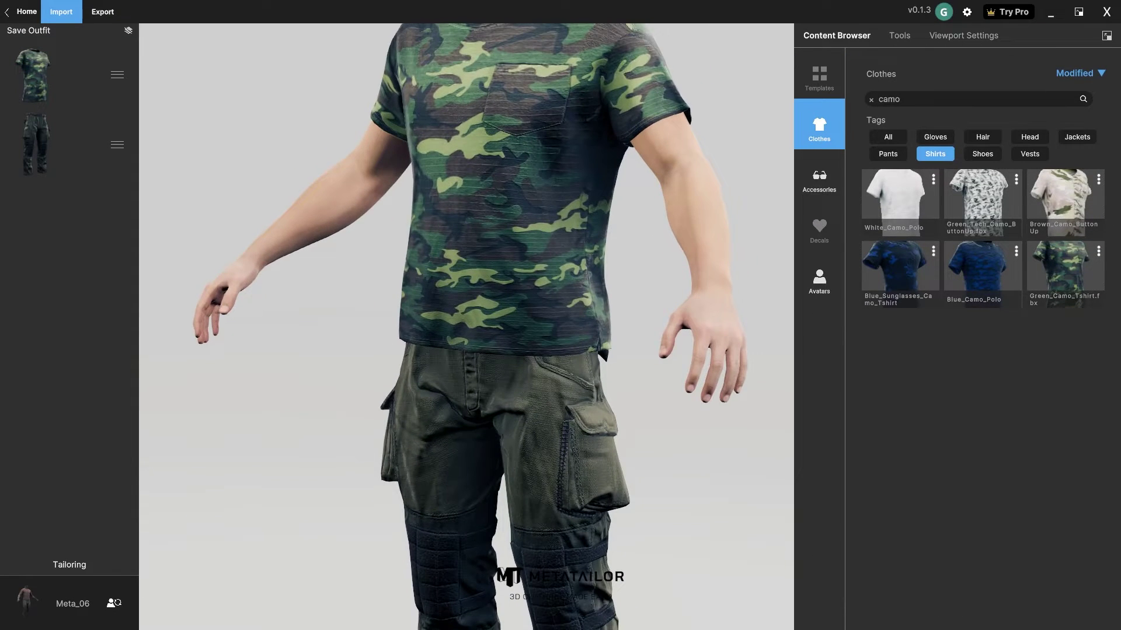
Raise the camo T-shirt's Shrinkwrap to slightly over a quarter and reorder the shirt beneath the pants layer
scroll(525, 234, down, 2)
click(525, 233)
scroll(525, 233, down, 2)
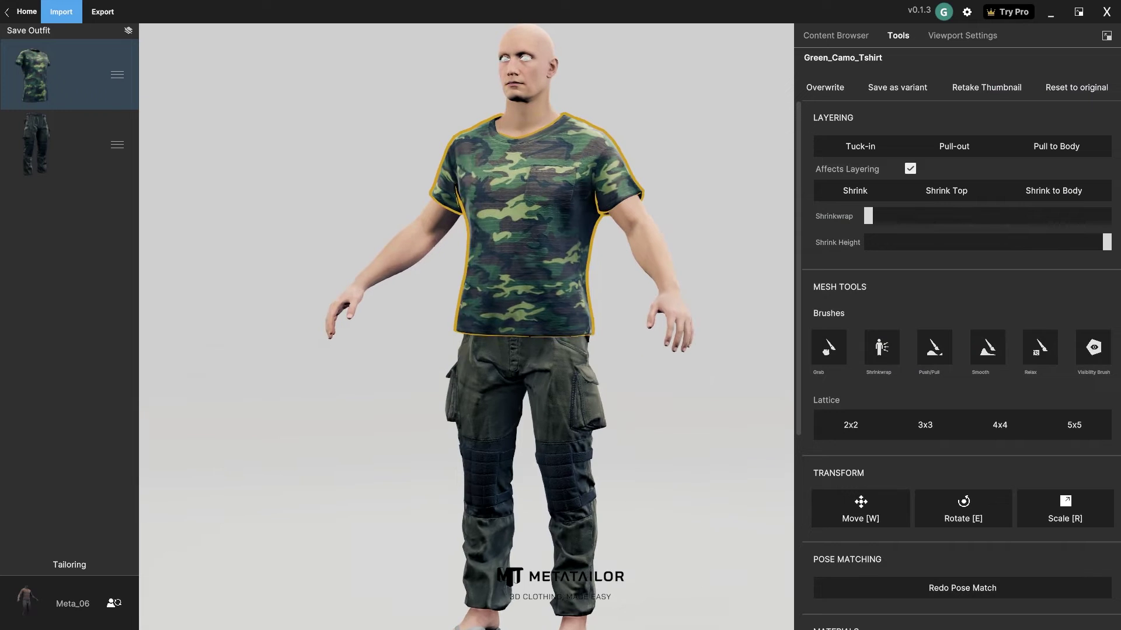
drag(868, 216, 935, 216)
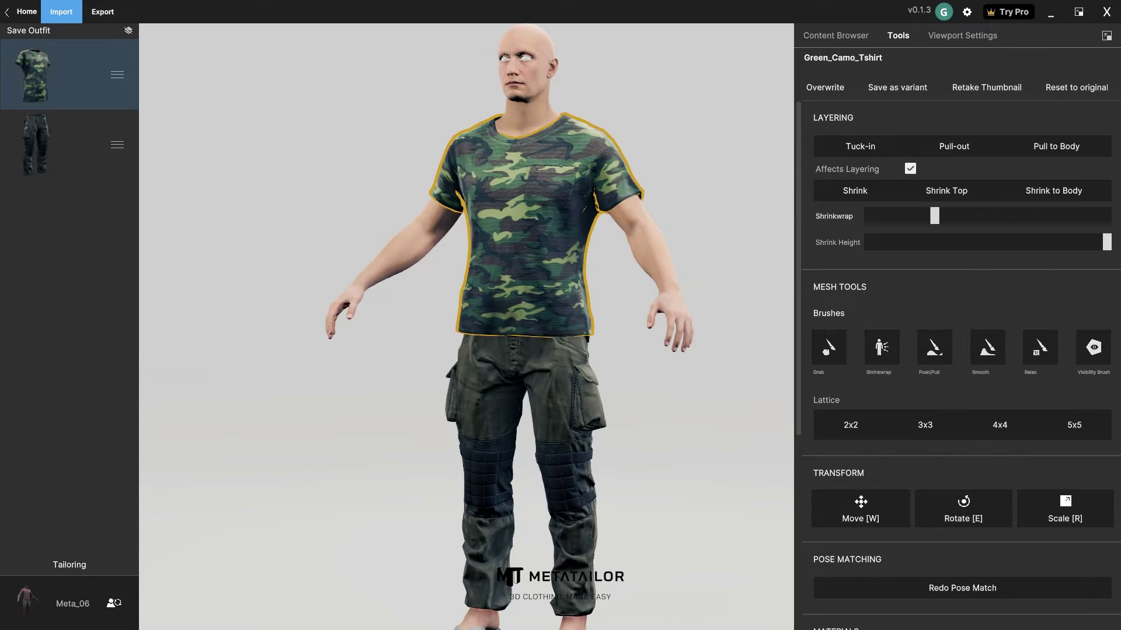
key(Escape)
drag(116, 75, 117, 149)
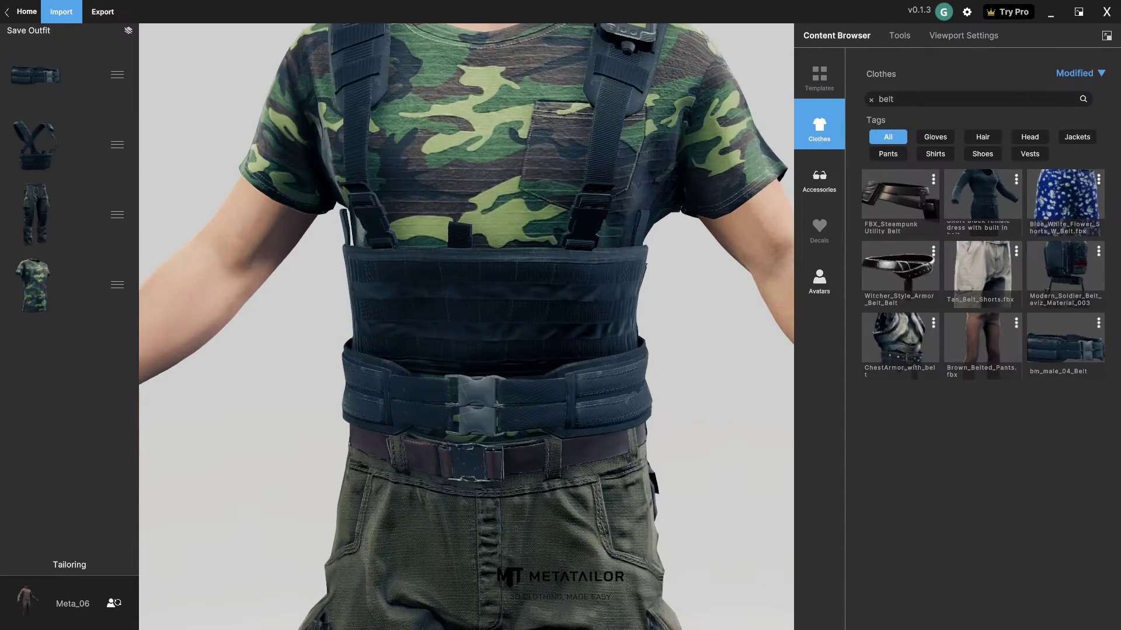
Move bm_male_04_Belt up onto the waist band of the chest rig and confirm the transform
click(69, 74)
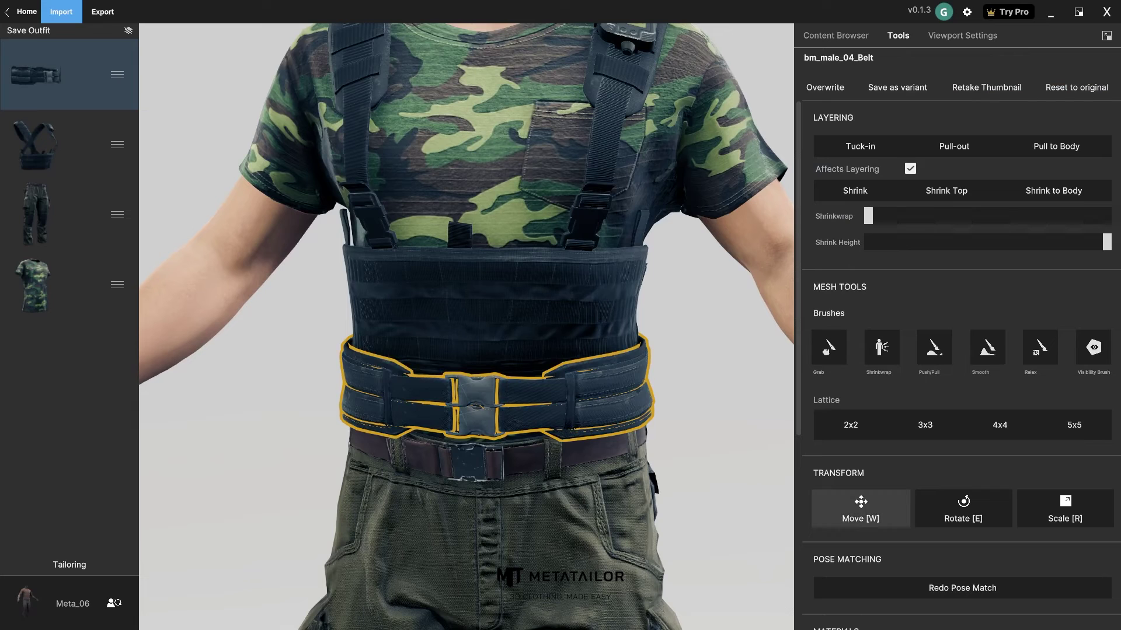
key(w)
drag(439, 309, 438, 256)
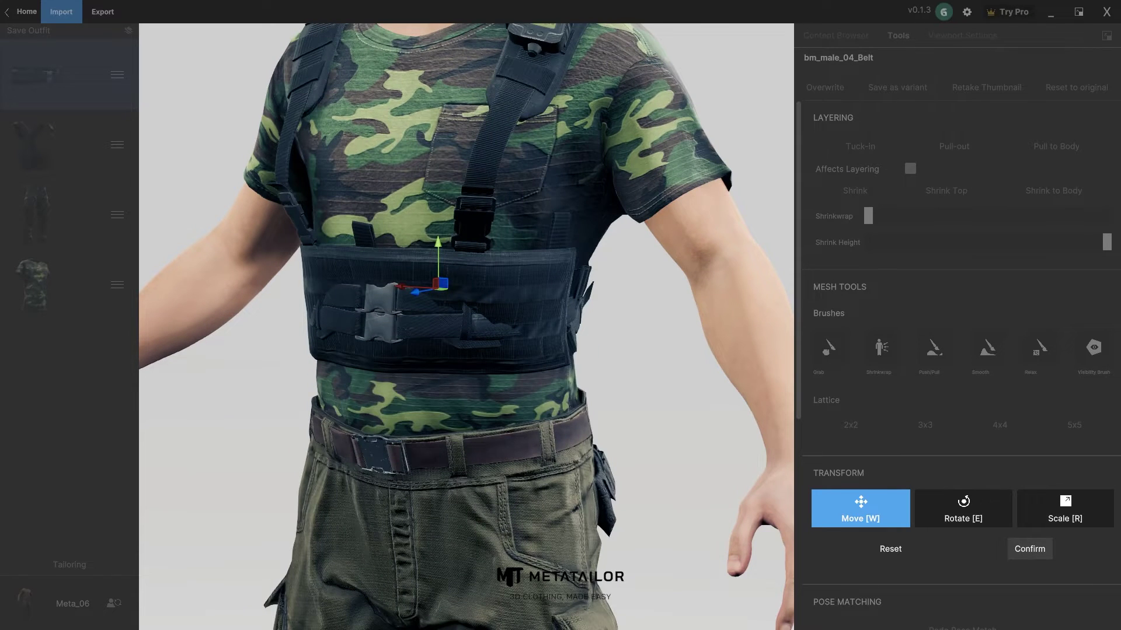
click(1029, 548)
drag(234, 408, 467, 409)
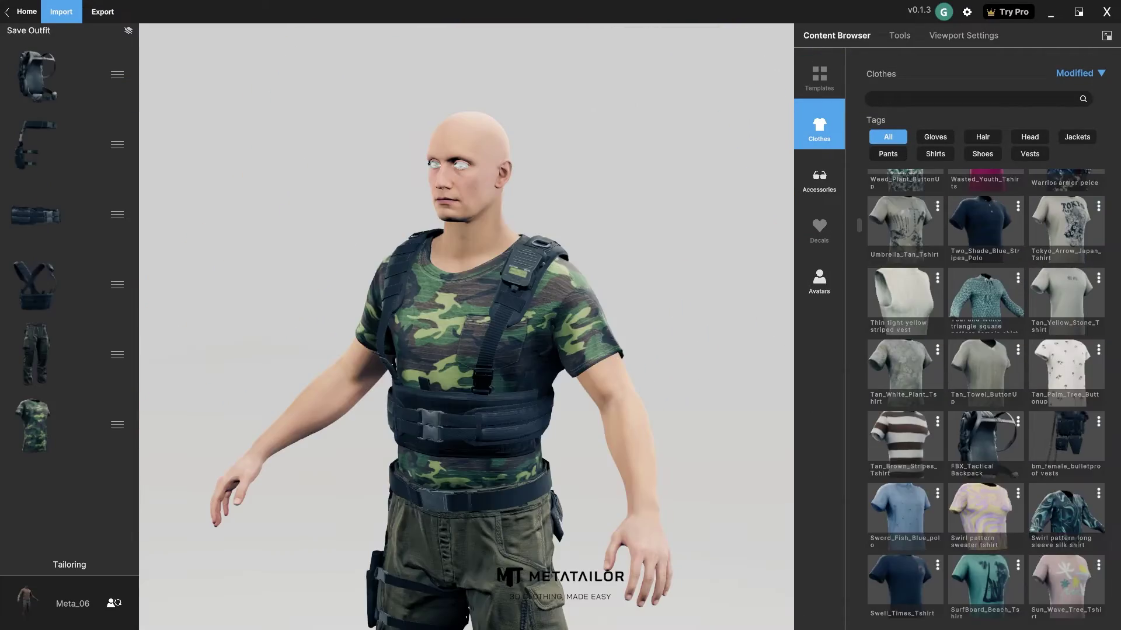
Reorder the green patterned scarf beneath the backpack layer in the outfit
click(69, 74)
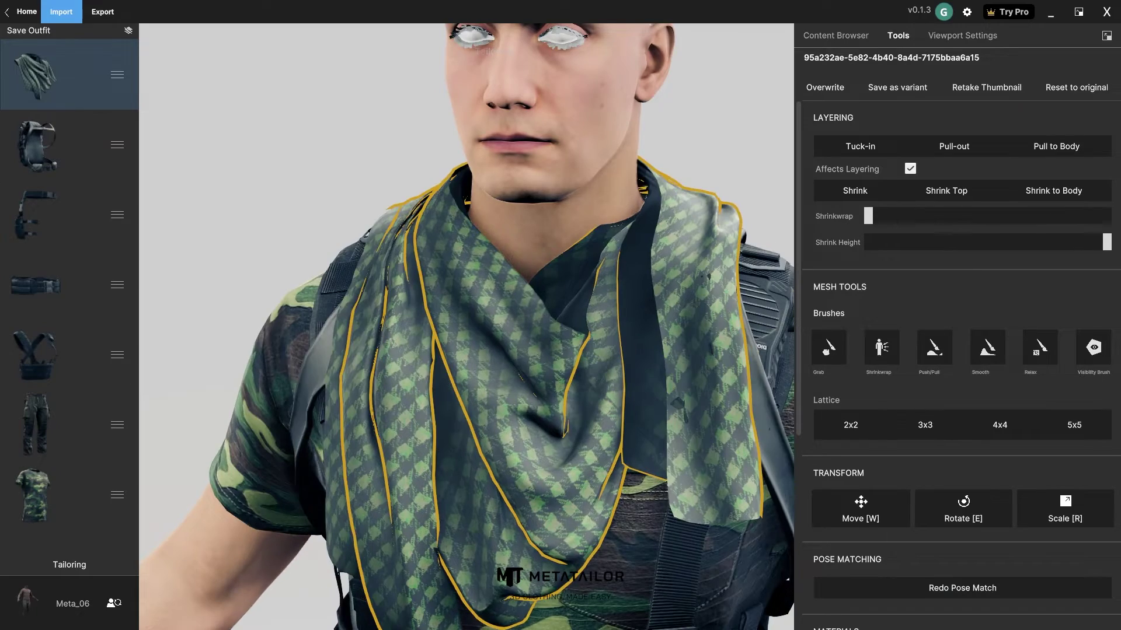
scroll(466, 327, down, 5)
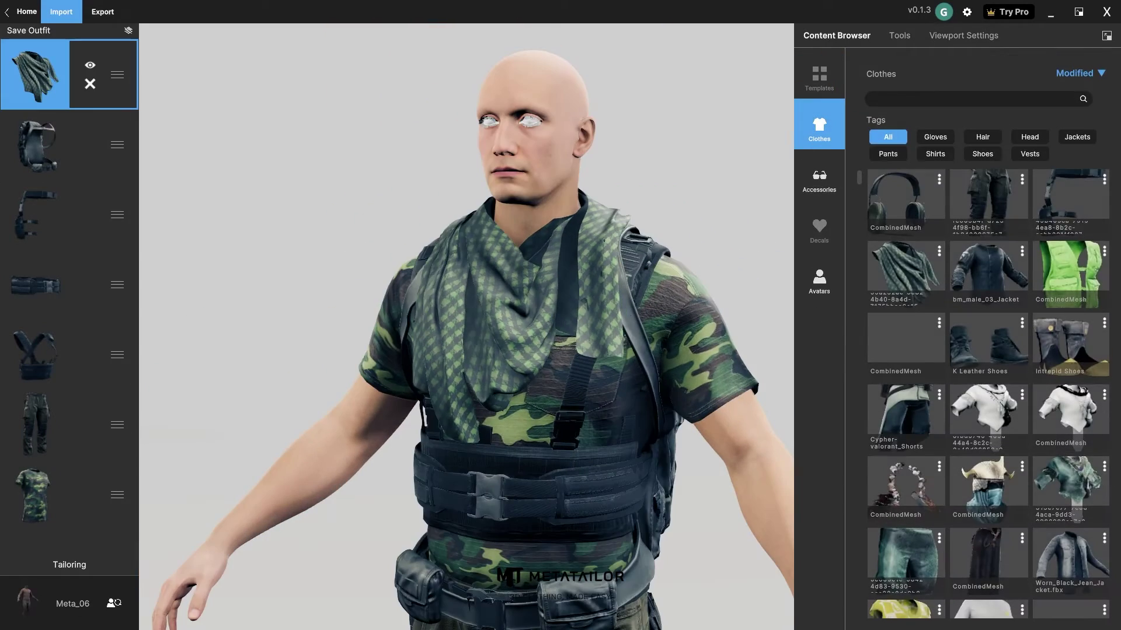
drag(117, 75, 117, 144)
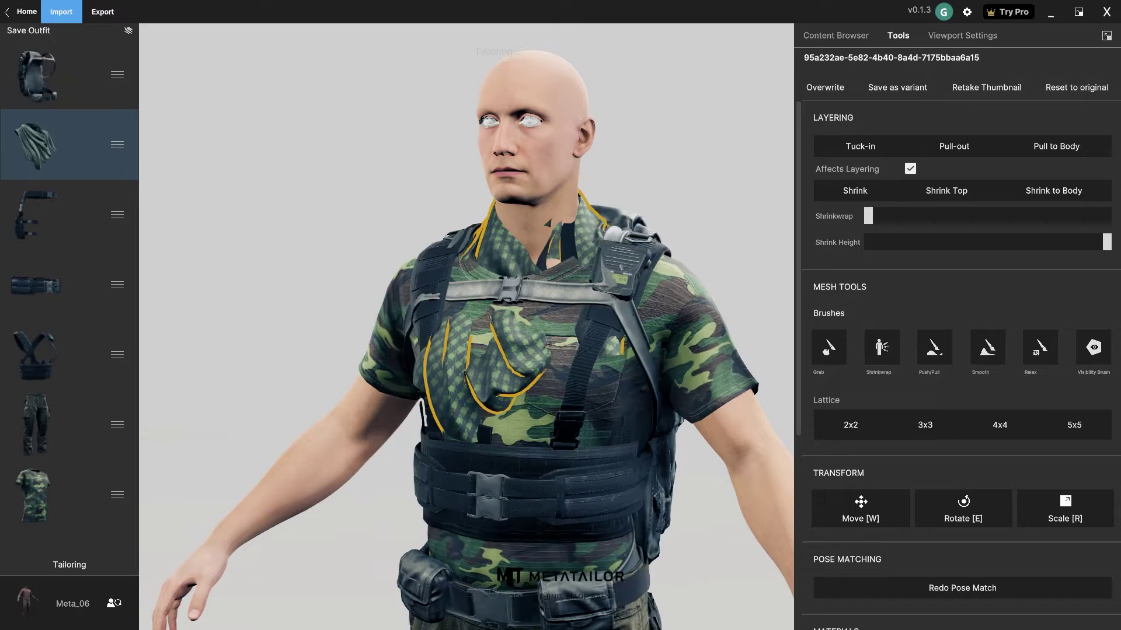
drag(246, 327, 391, 327)
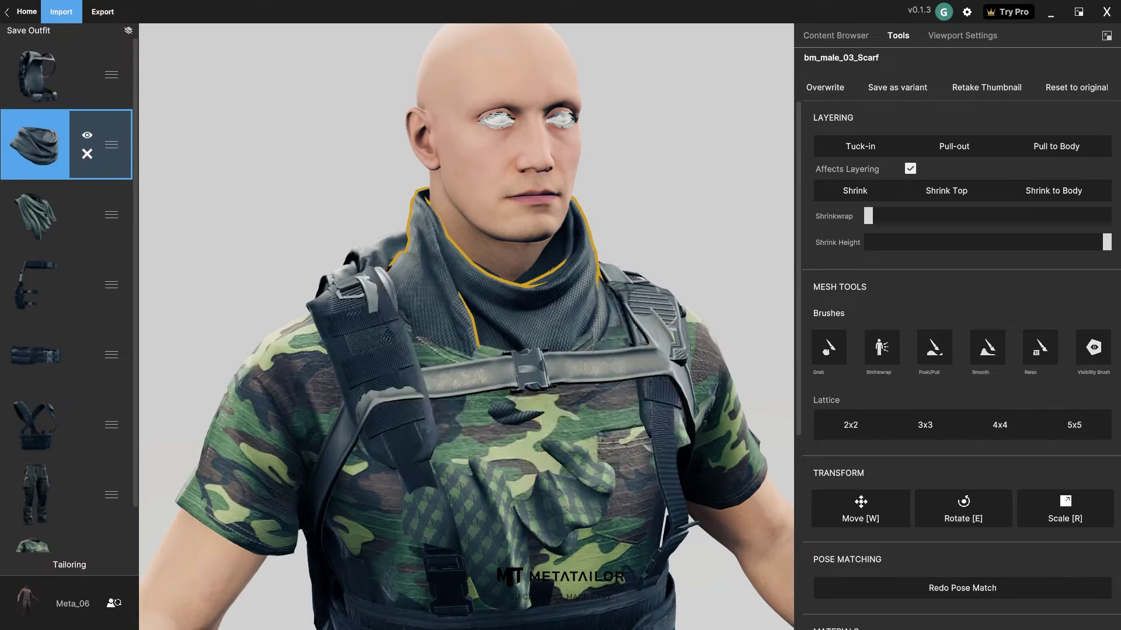
Reorder bm_male_03_Scarf beneath the green patterned scarf in the outfit layers
drag(111, 145, 111, 215)
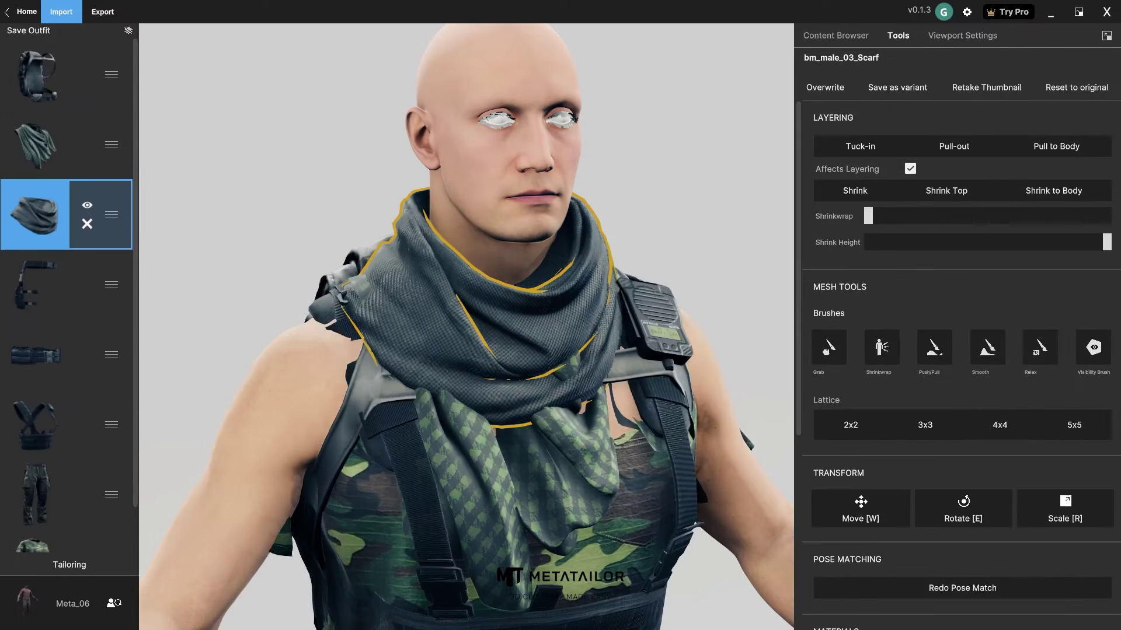
key(Escape)
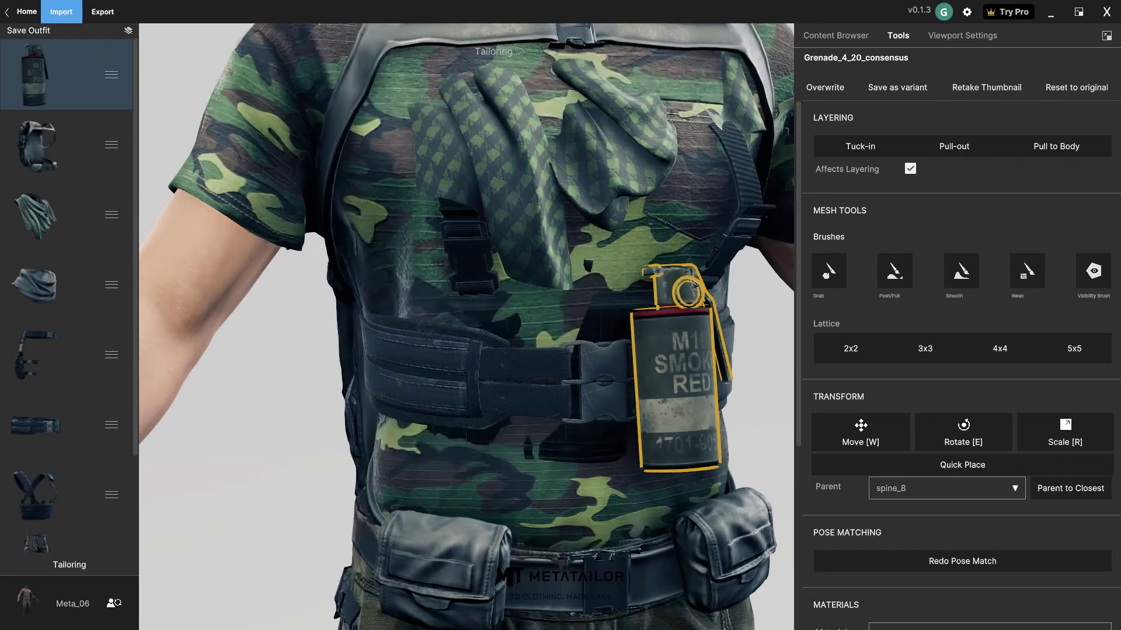
Reorder the Grenade_4_20_consensus smoke grenade beneath the belt layer so it sits behind the waist straps
key(Escape)
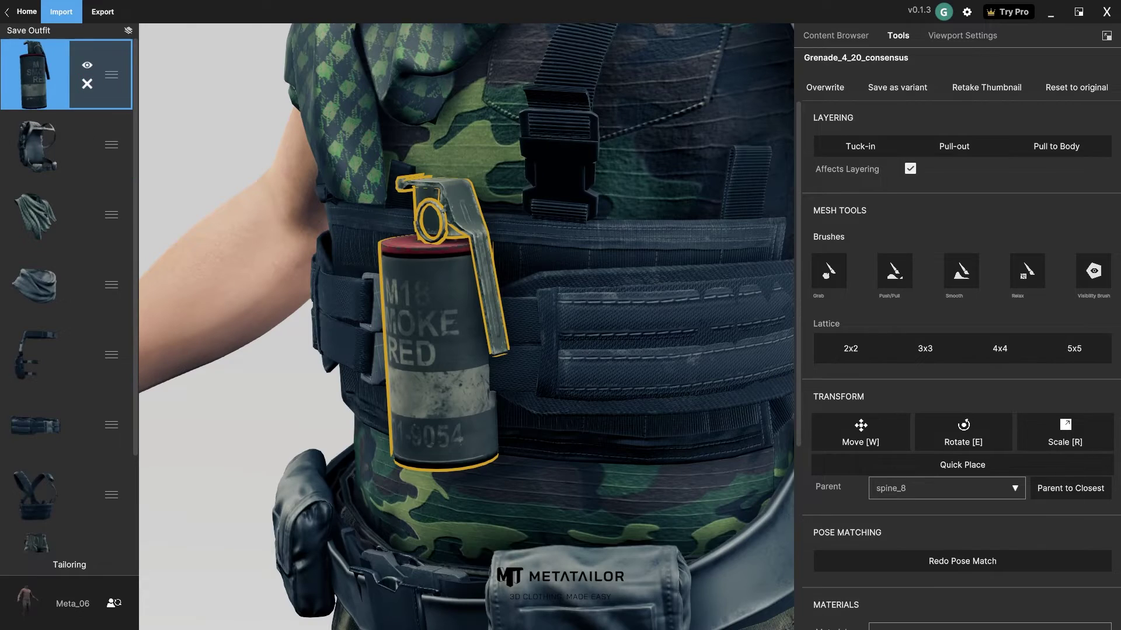
drag(111, 74, 111, 425)
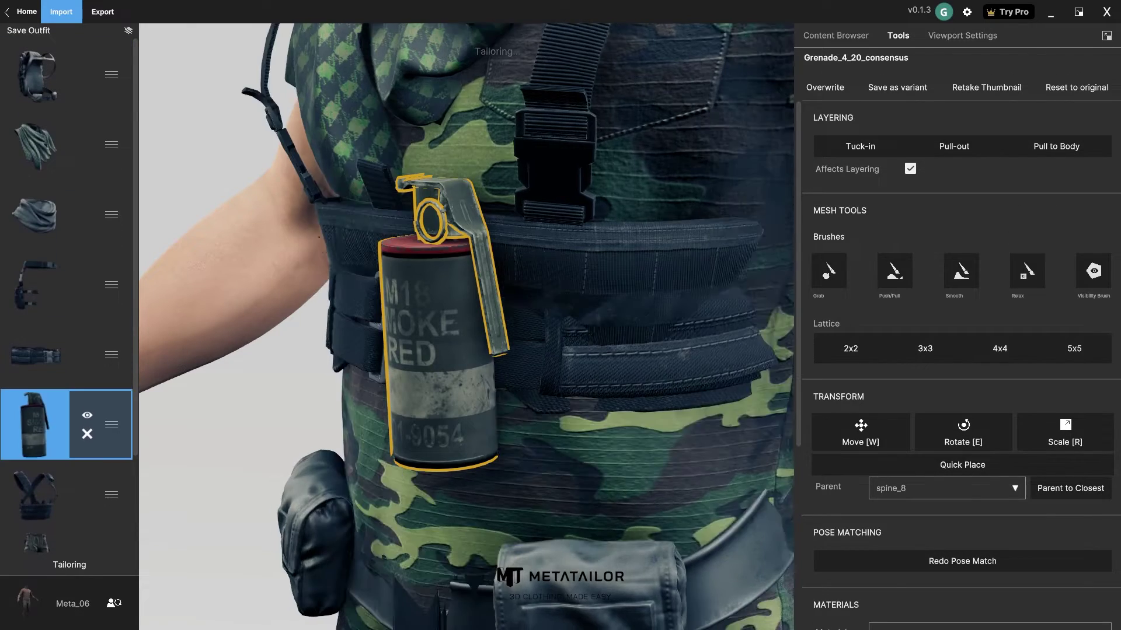
key(Escape)
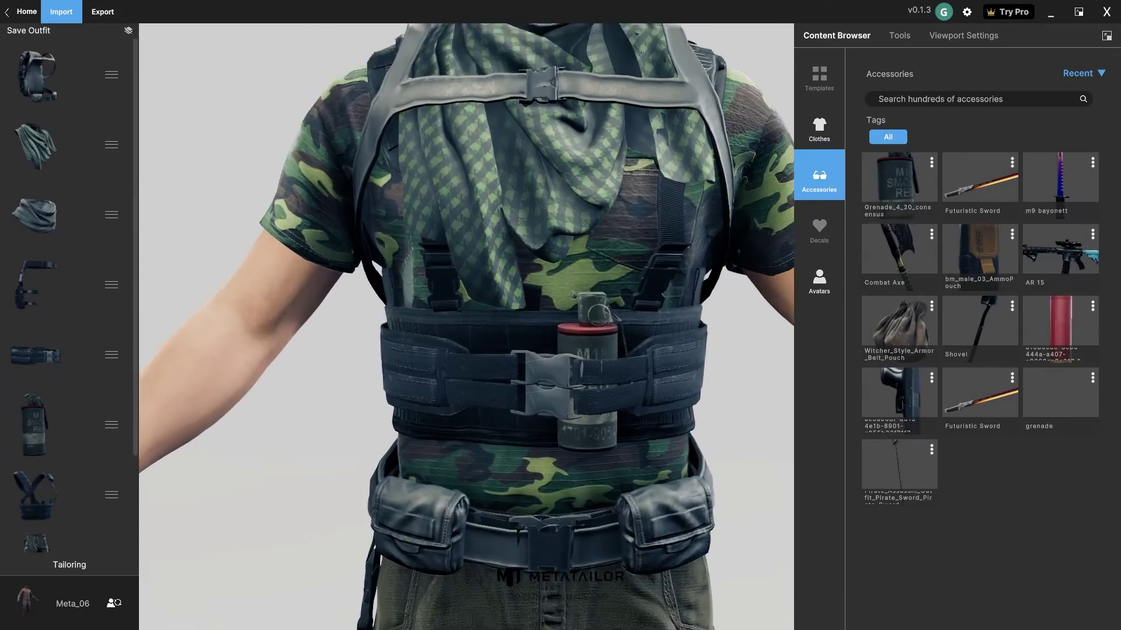
Fit the thigh holster on the character's right leg and move the pistol into it
middle_drag(467, 327, 511, 293)
drag(510, 293, 490, 293)
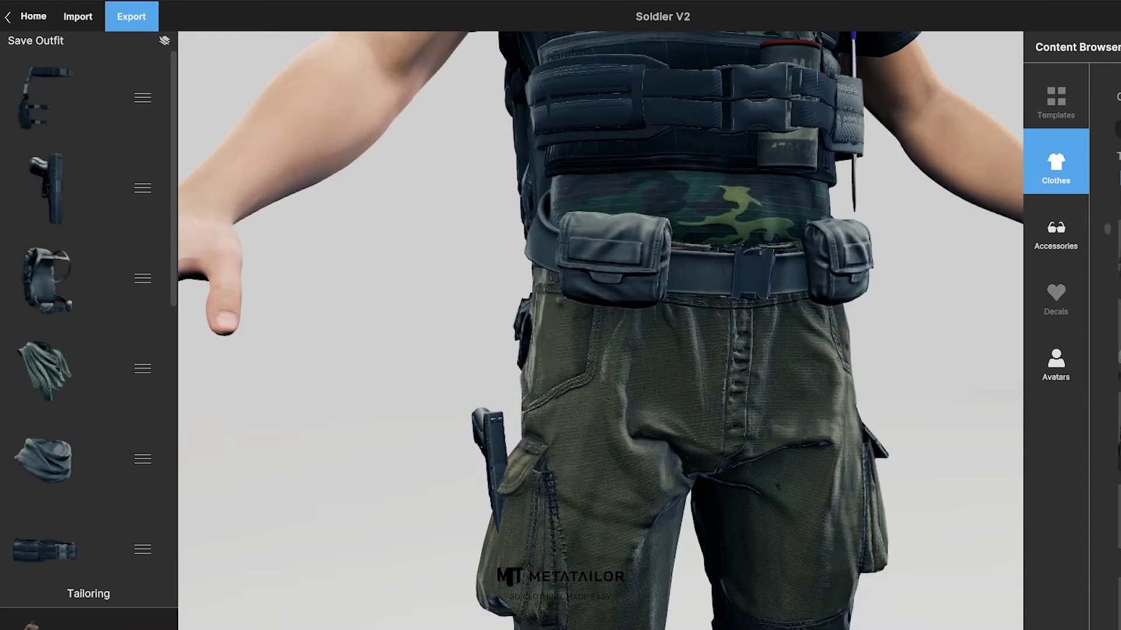
click(85, 97)
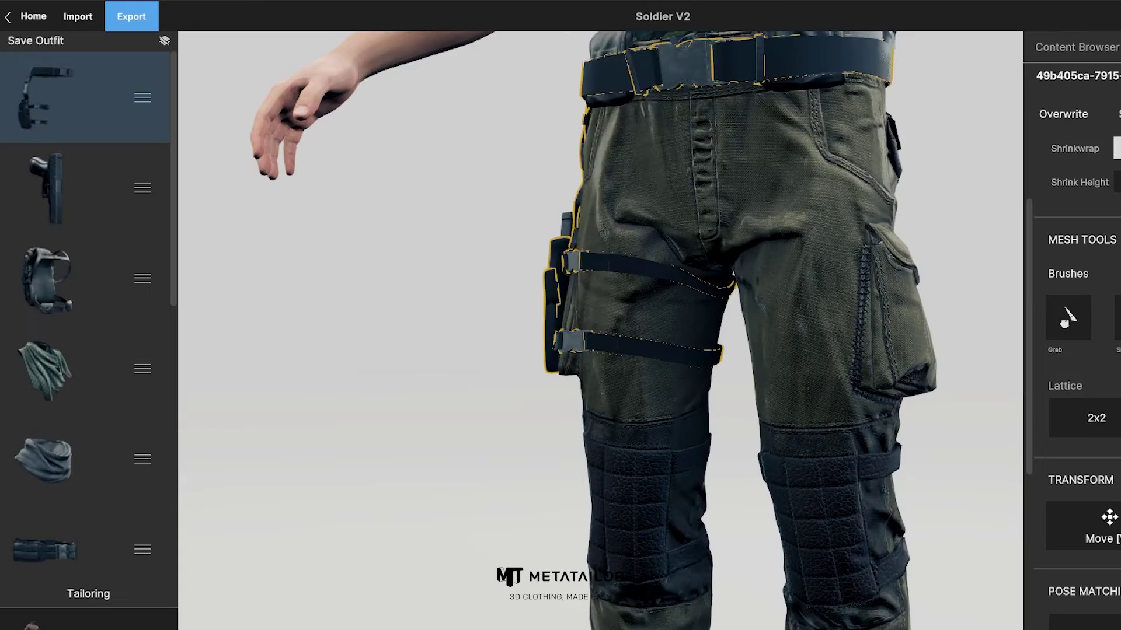
click(44, 187)
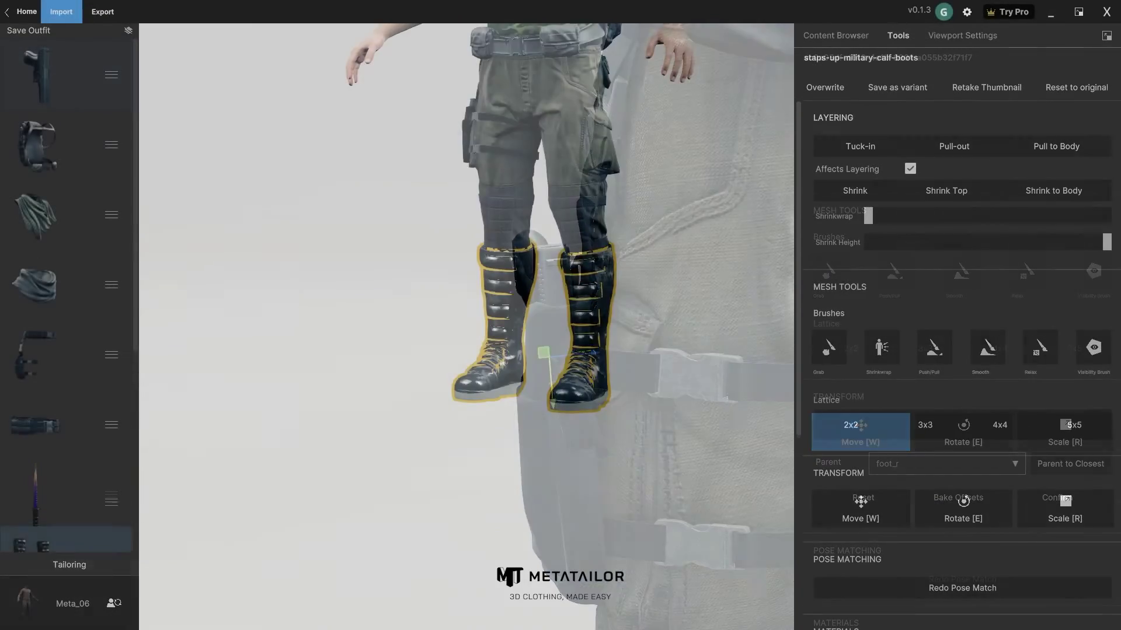
Reorder the military calf boots beneath the pants layer in the outfit
scroll(88, 447, down, 3)
drag(111, 236, 111, 443)
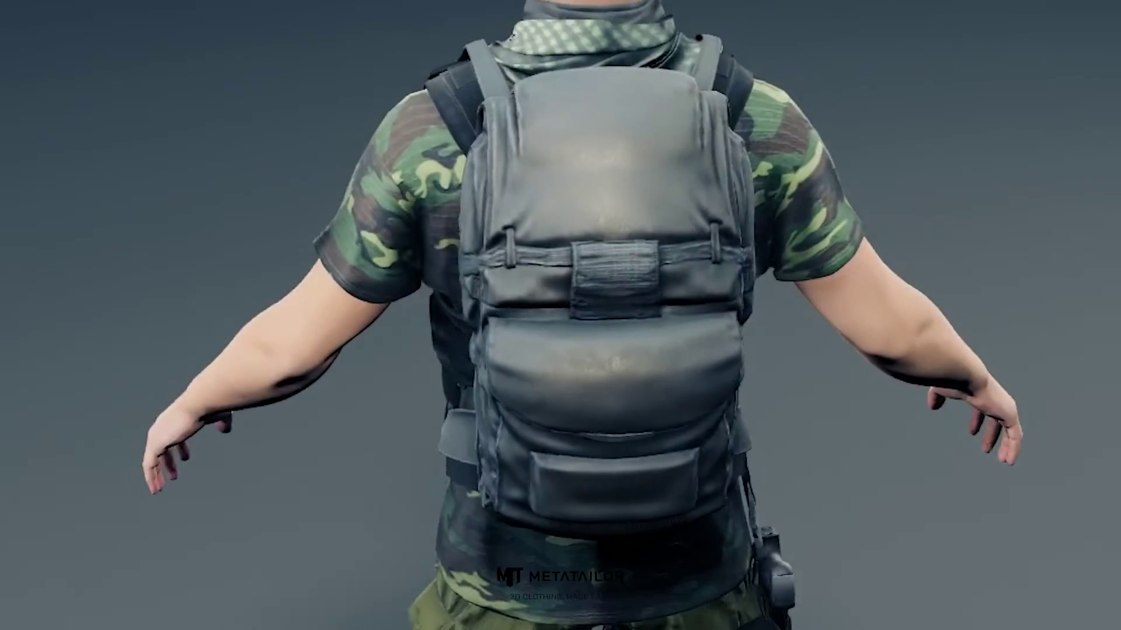
Export the outfit without the avatar as FBX with PNG textures to a folder named MH Tutorial, and select the exported FBX file
click(111, 11)
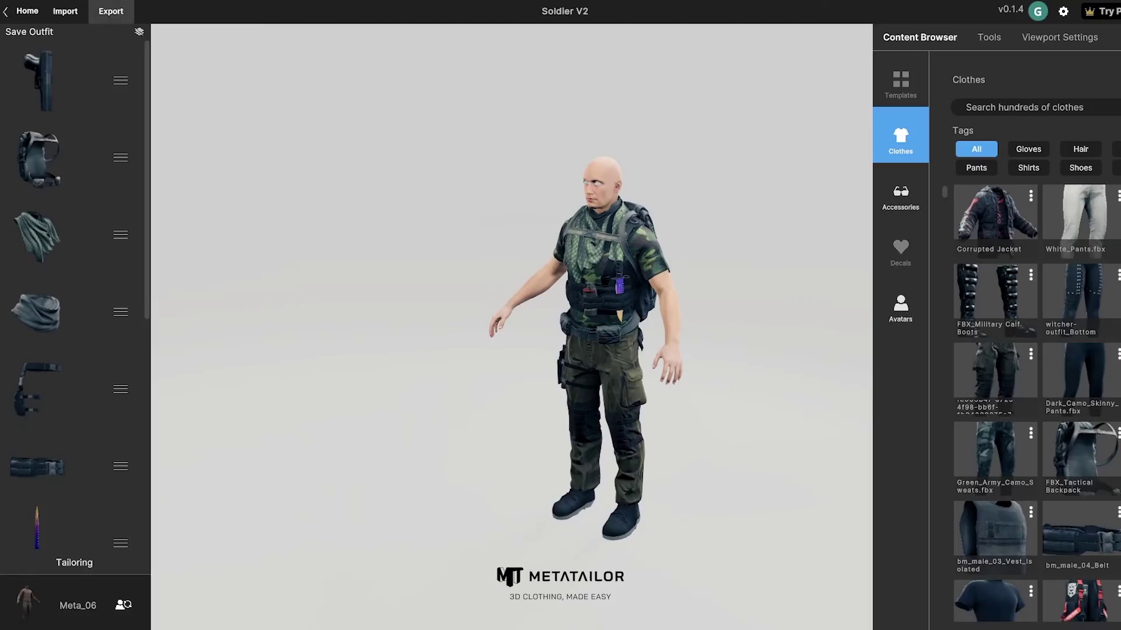
double_click(992, 93)
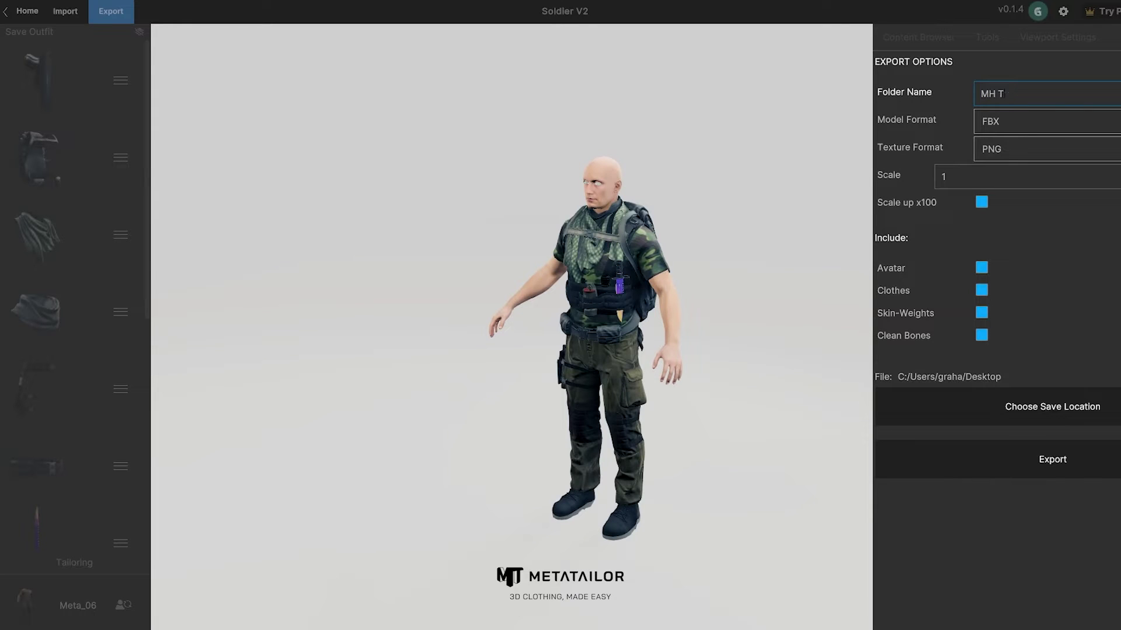
click(1047, 149)
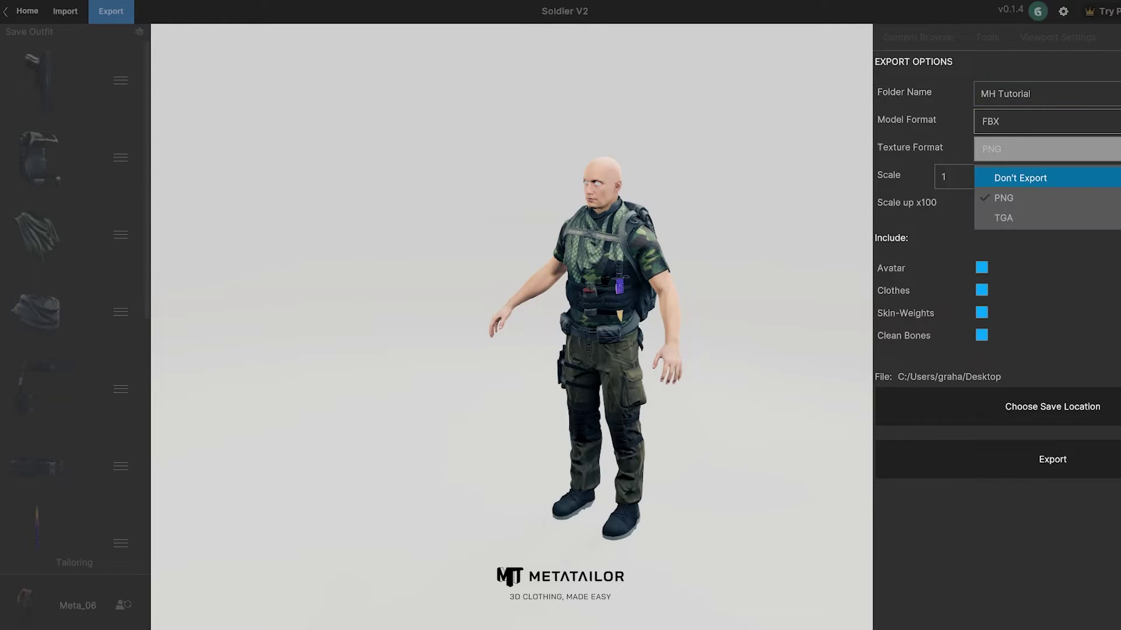
key(Escape)
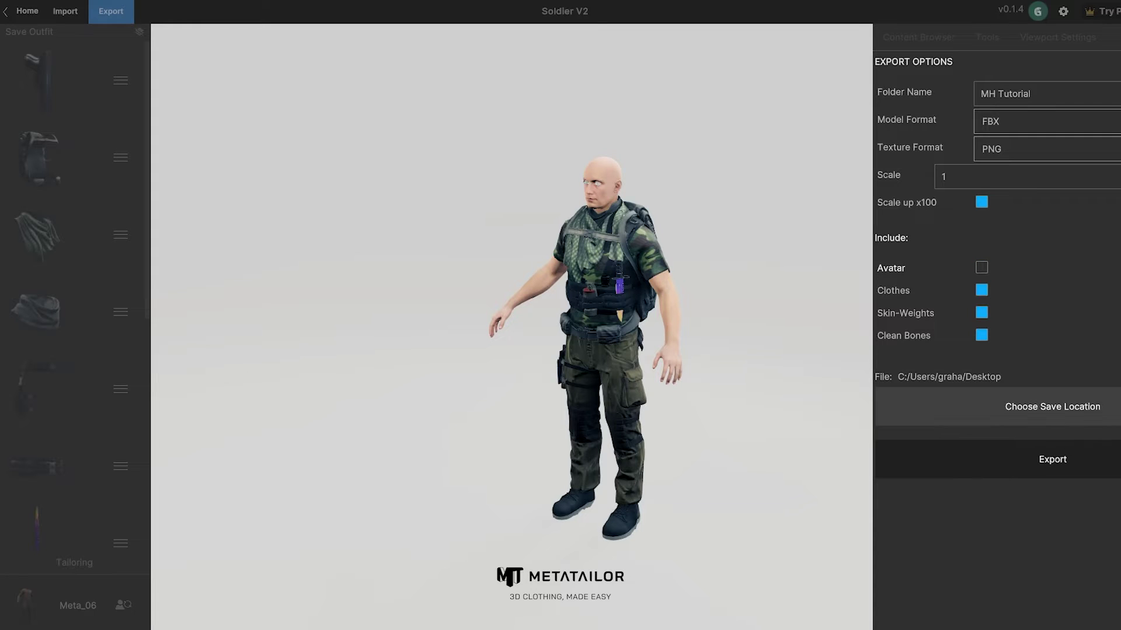
click(1053, 459)
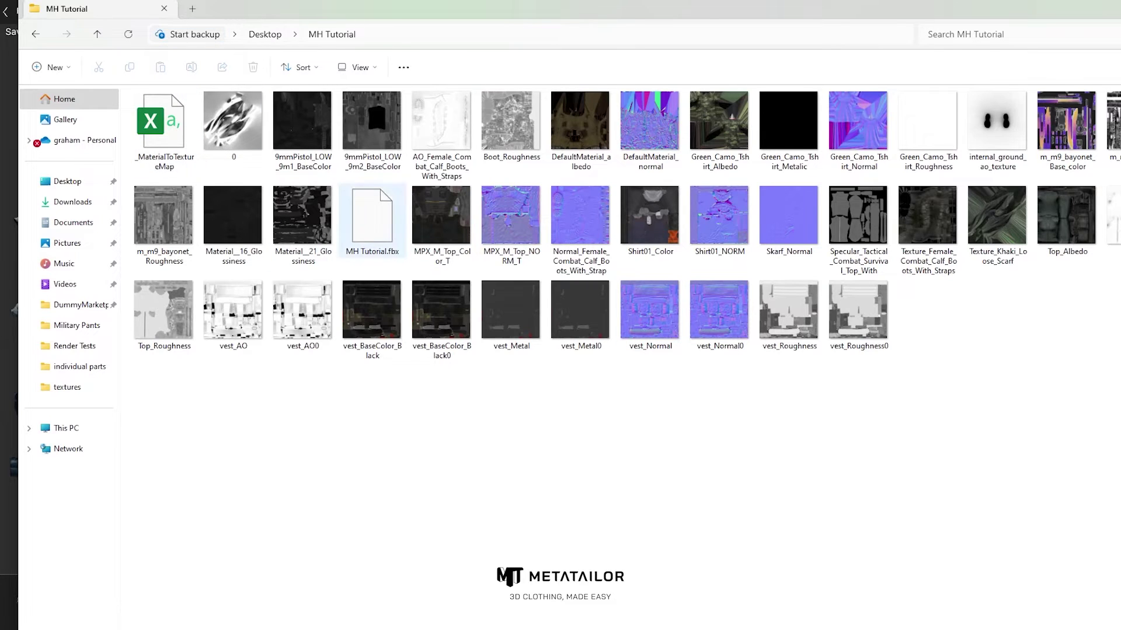
click(373, 227)
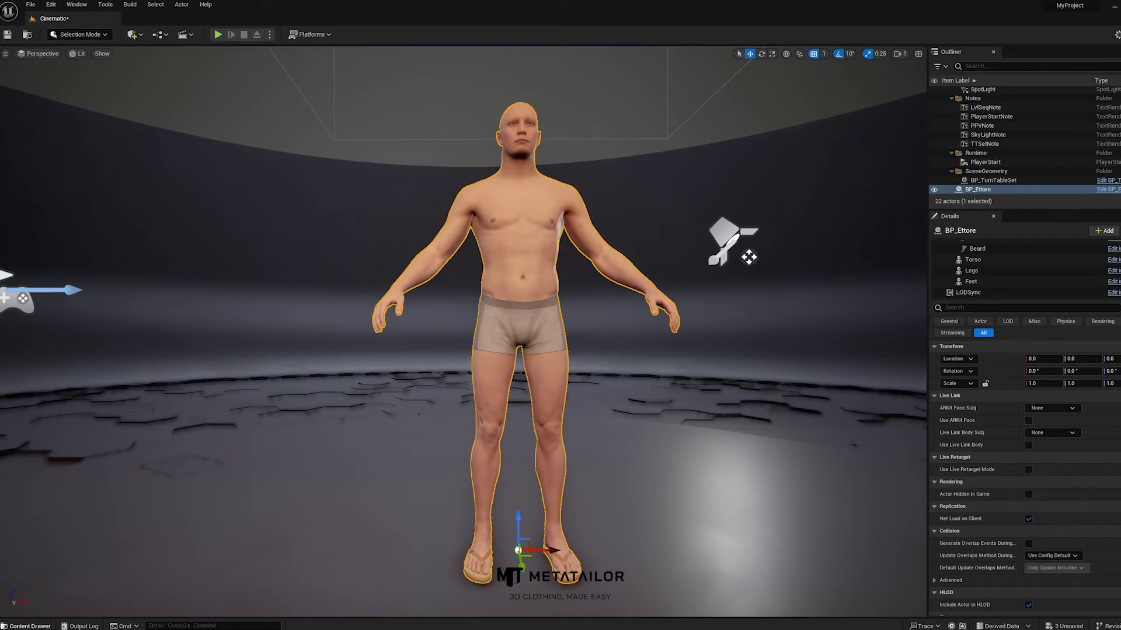
Switch to Unreal Engine, create a folder named ContentImport in the project's Content folder, and open it
click(30, 625)
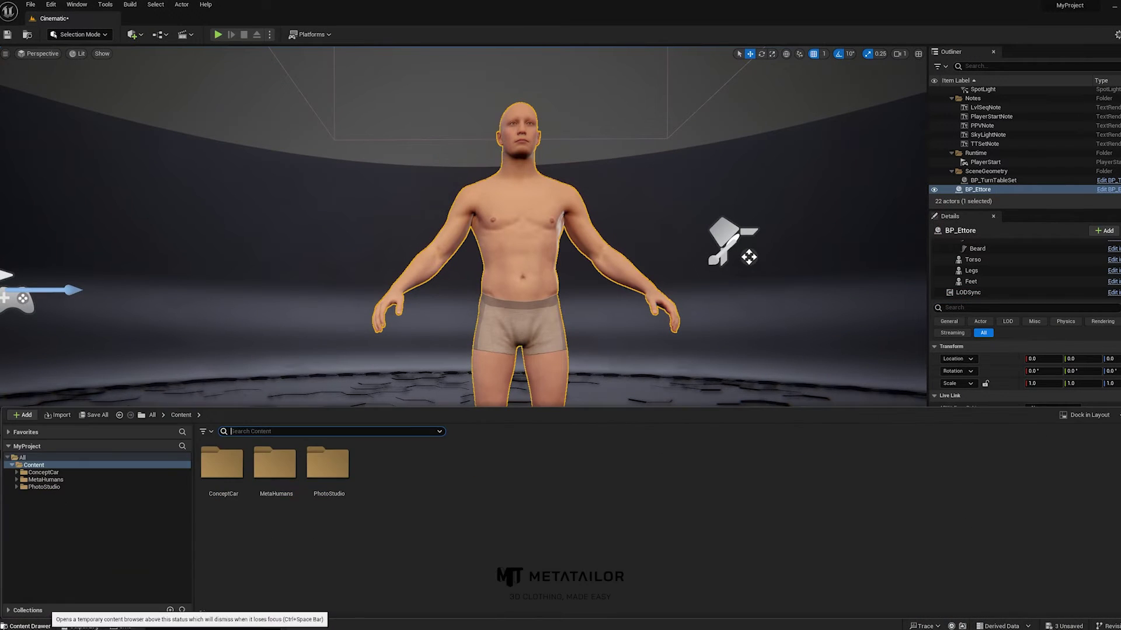
right_click(340, 548)
mouse_move(365, 440)
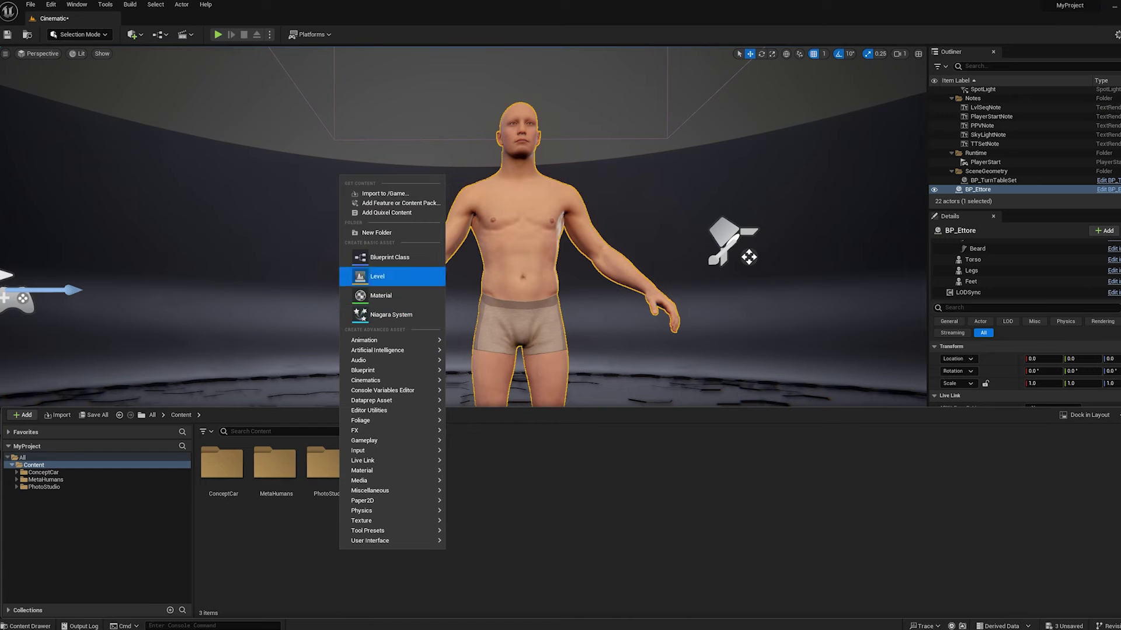
click(376, 232)
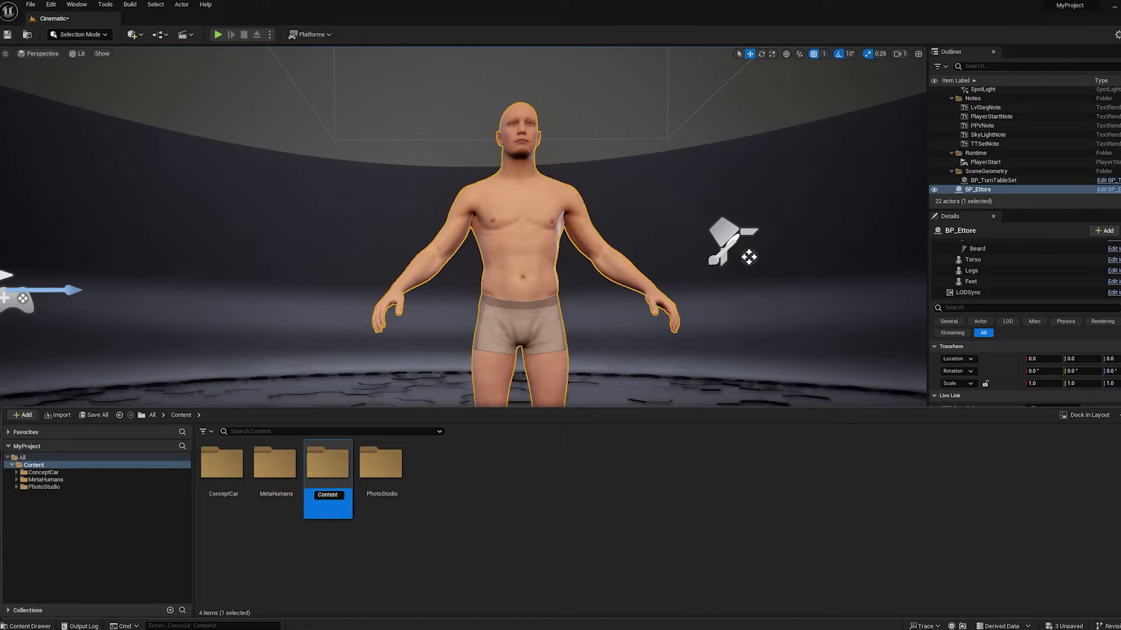
key(Return)
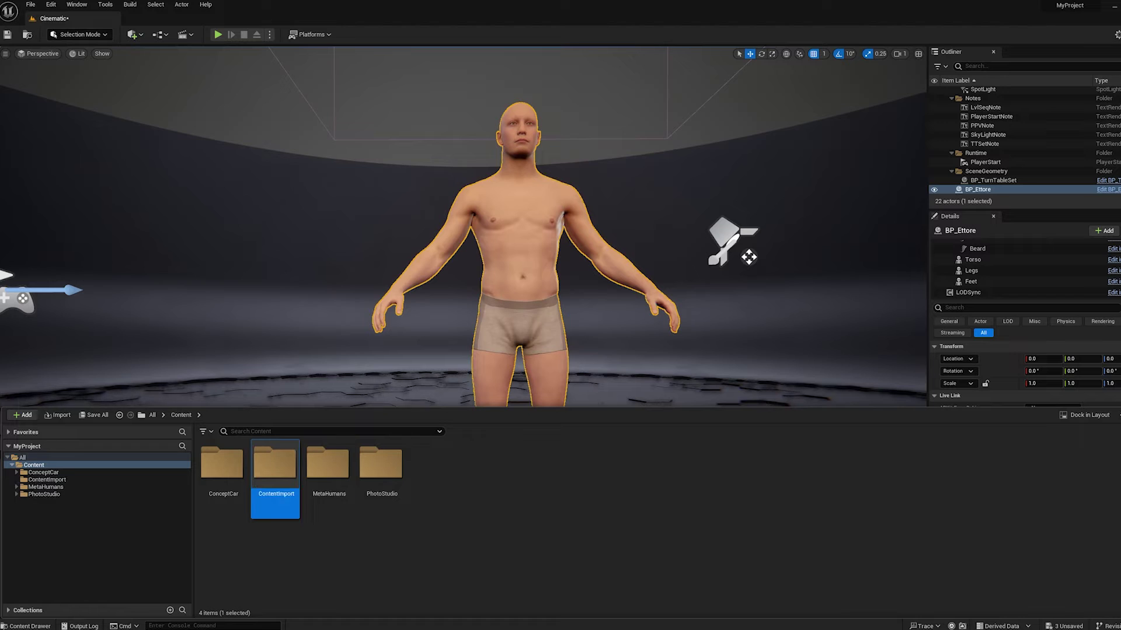
key(Return)
Choose the MH Tutorial FBX from Downloads for import into the ContentImport folder
right_click(352, 495)
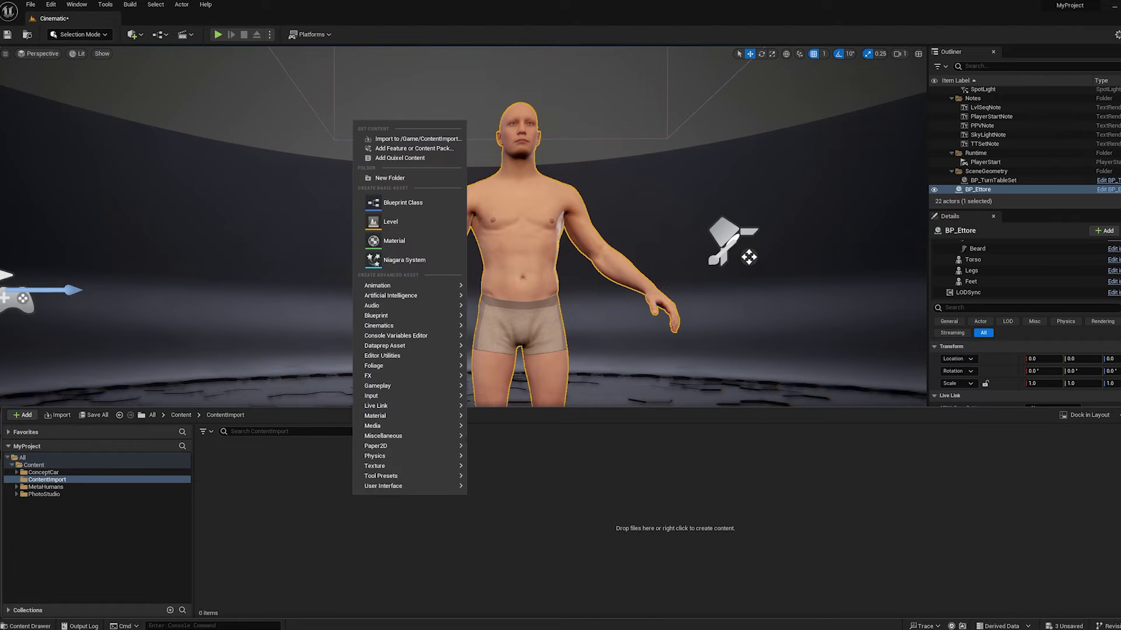
click(411, 139)
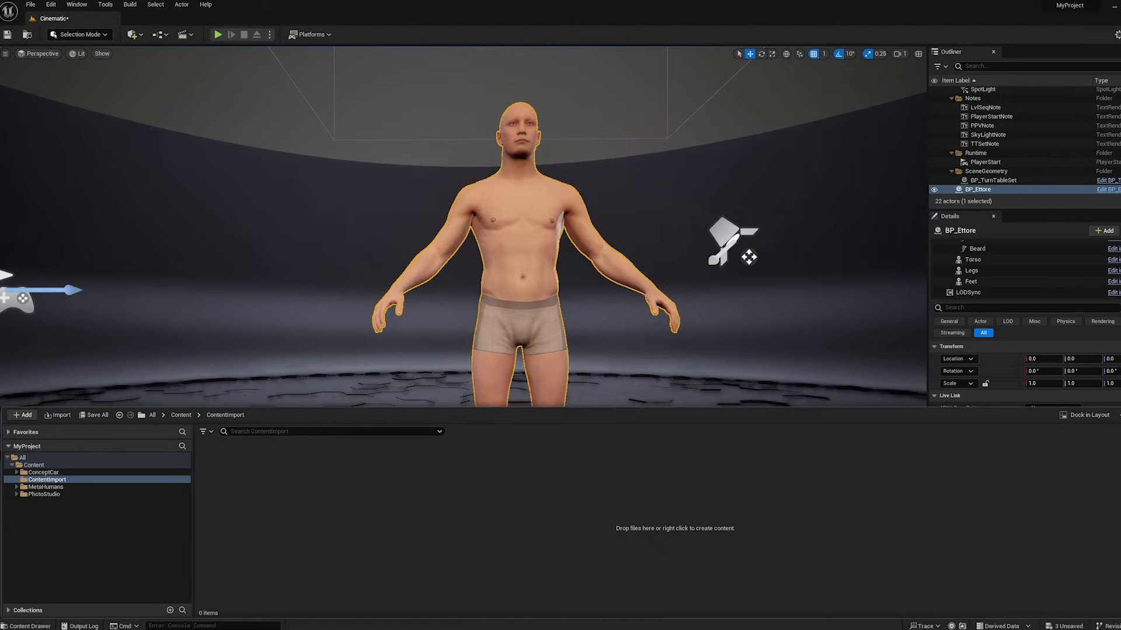
click(136, 80)
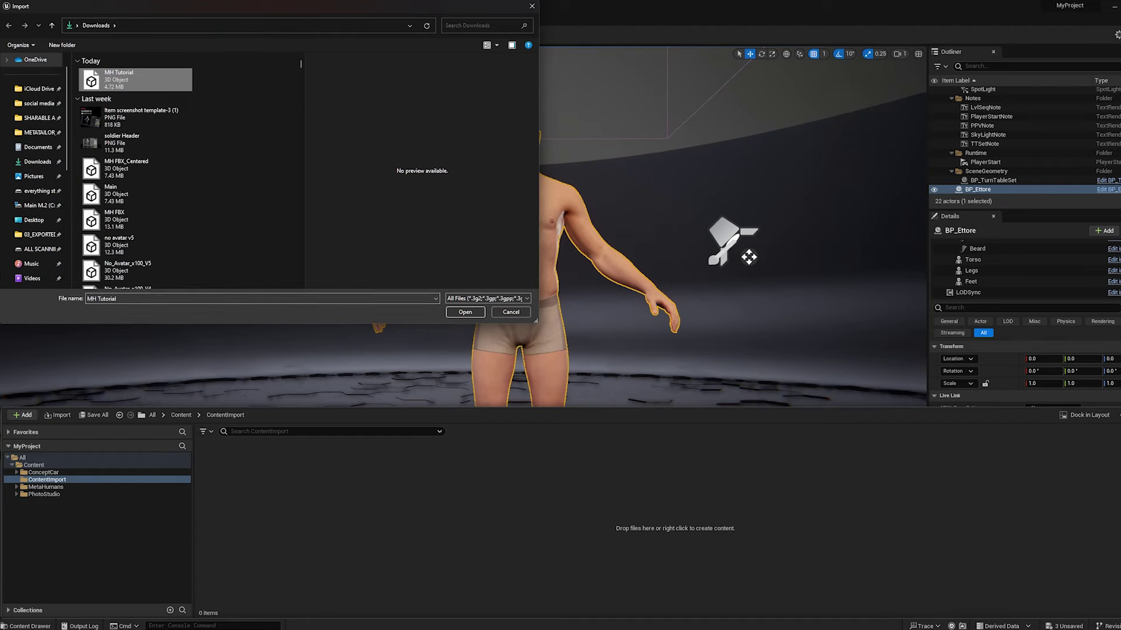
click(465, 312)
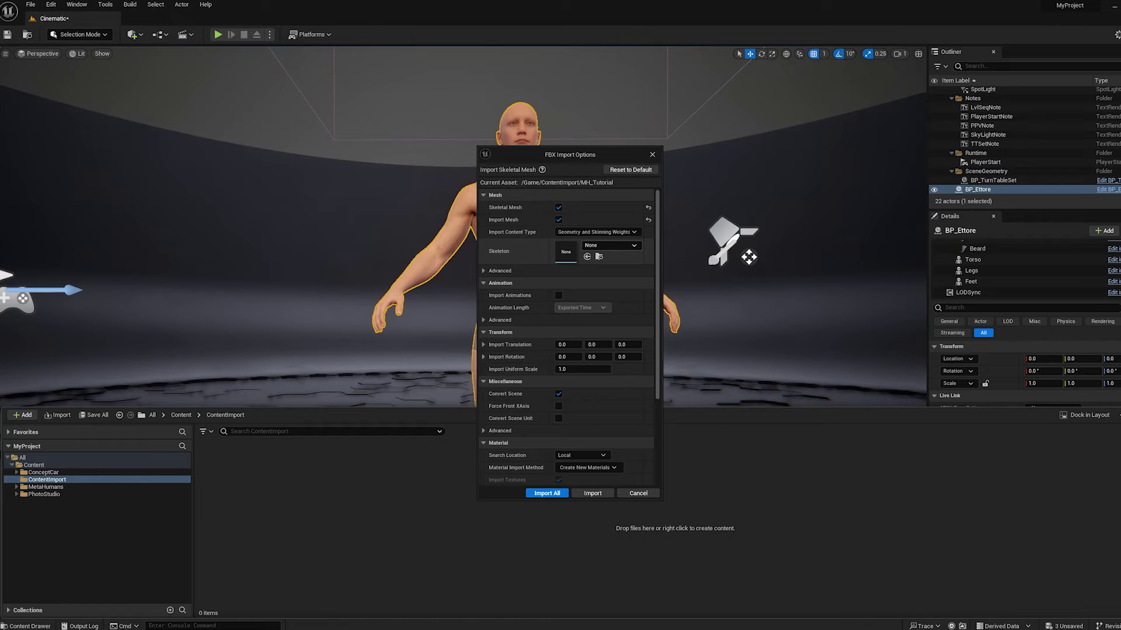
Import MH_Tutorial as a skeletal mesh using the metahuman_base_skel skeleton, and dismiss the message log
click(610, 245)
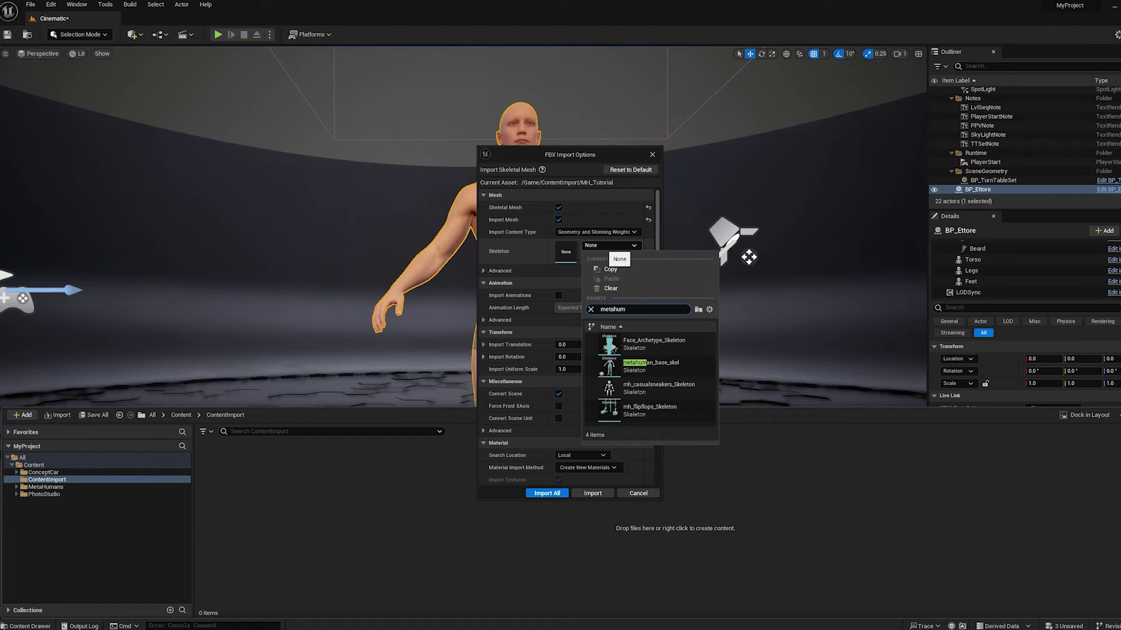
click(650, 366)
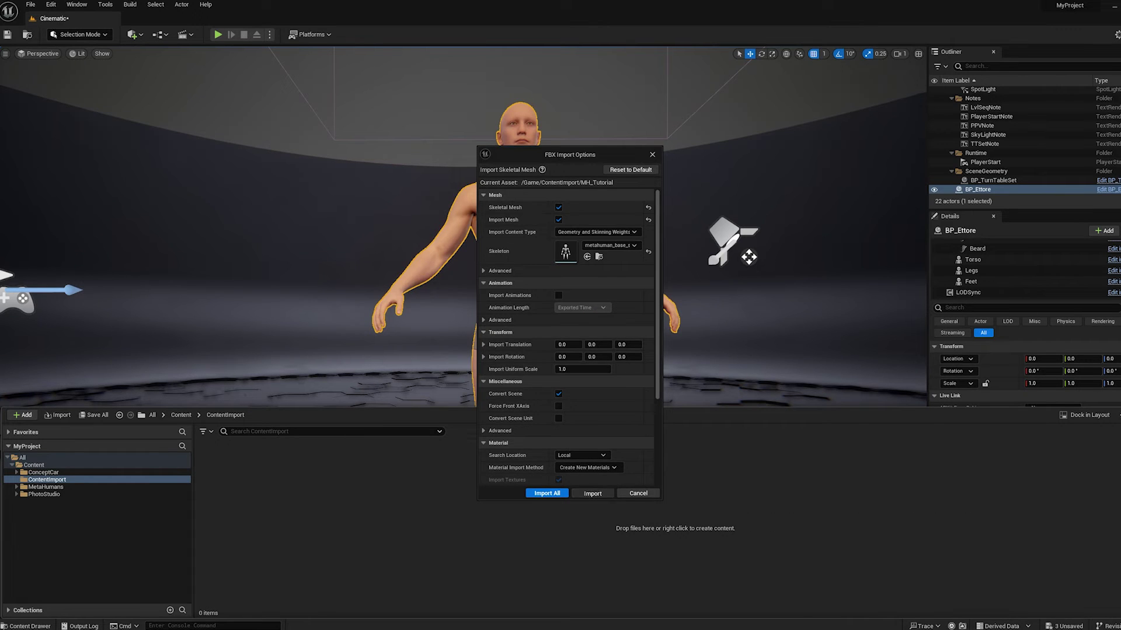
click(593, 493)
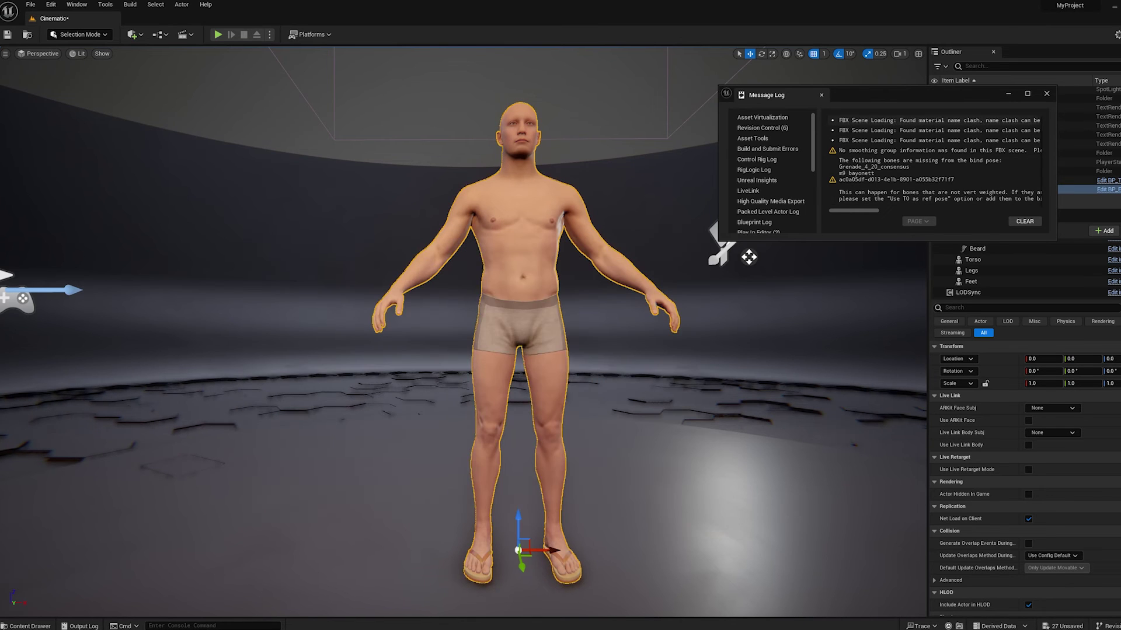
click(1046, 93)
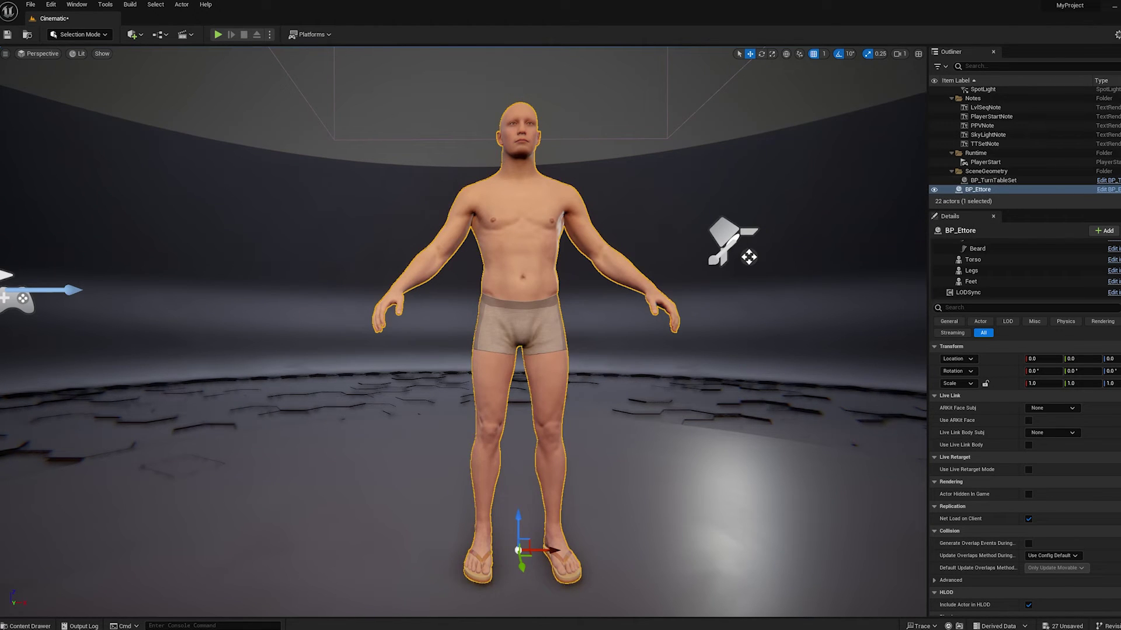
Open the BP_Ettore blueprint's viewport and add a Skeletal Mesh component named CLOTHING
click(1107, 189)
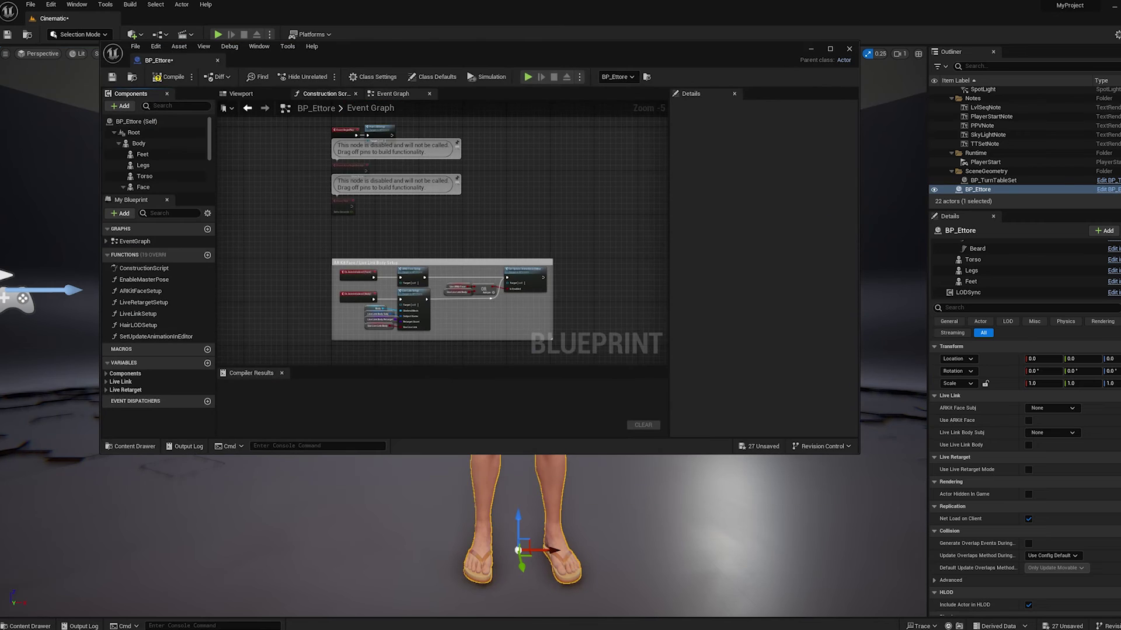
click(252, 94)
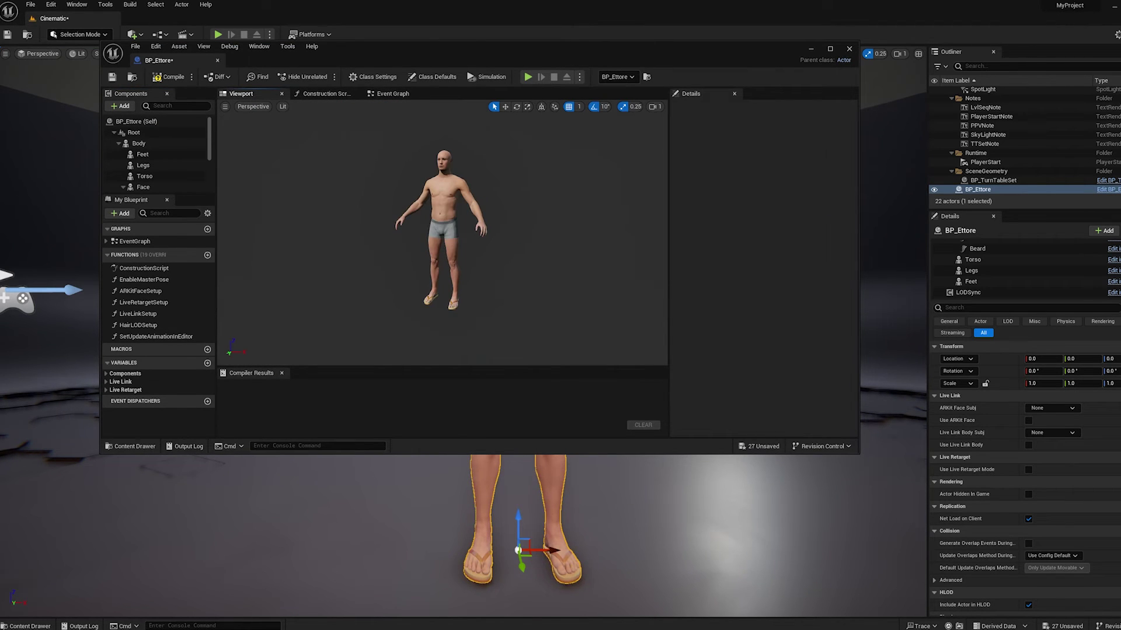
click(121, 106)
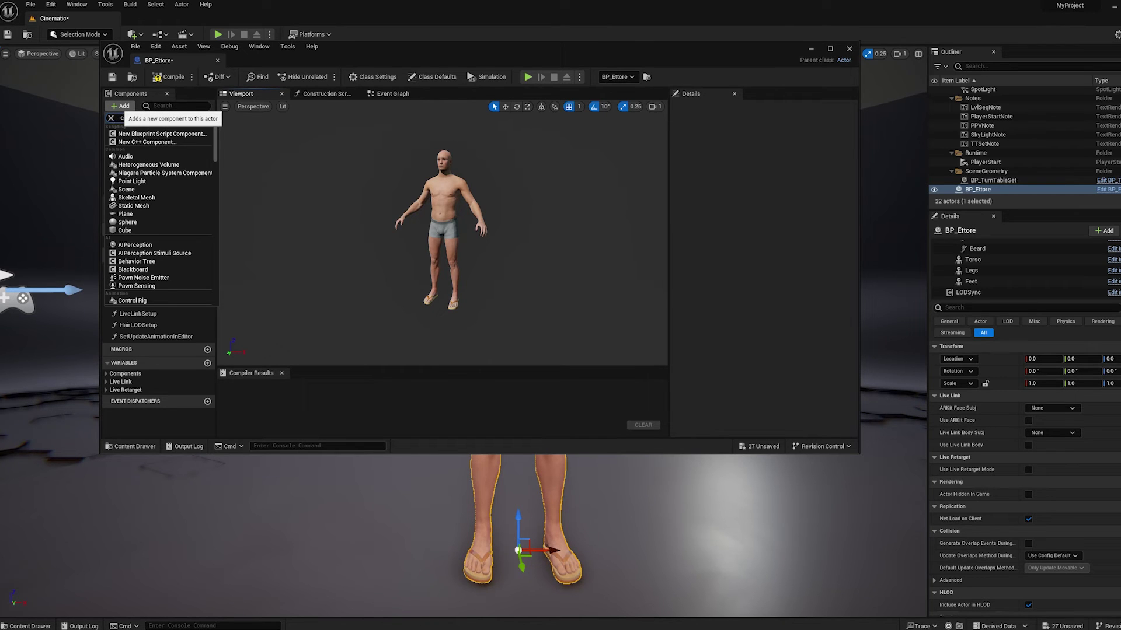
key(Escape)
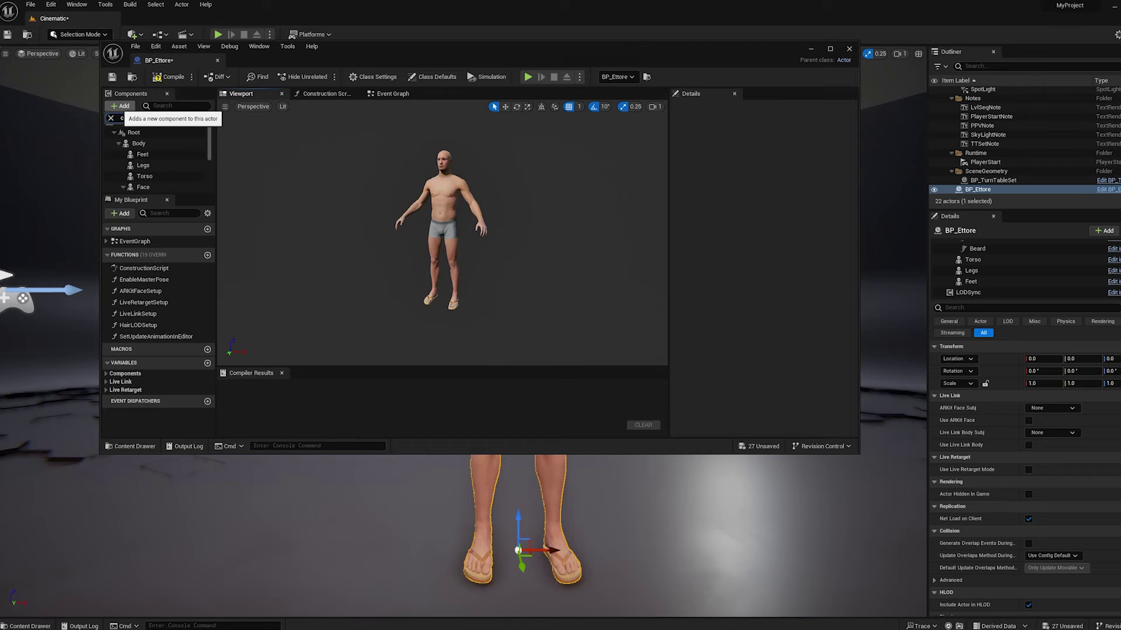
key(BackSpace)
text(ske)
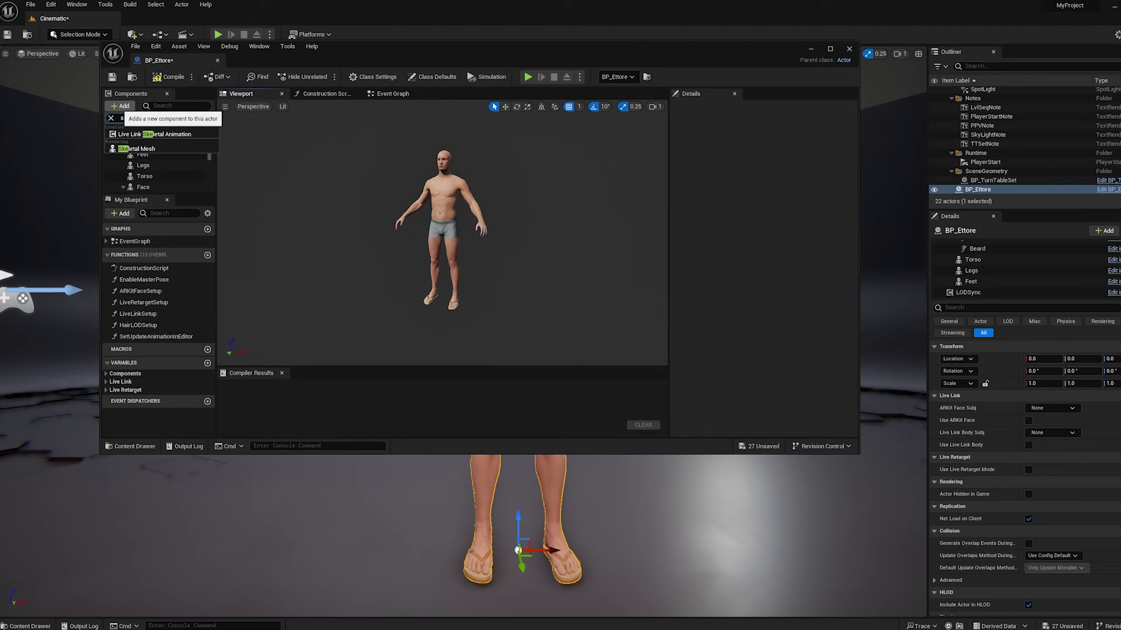
click(137, 148)
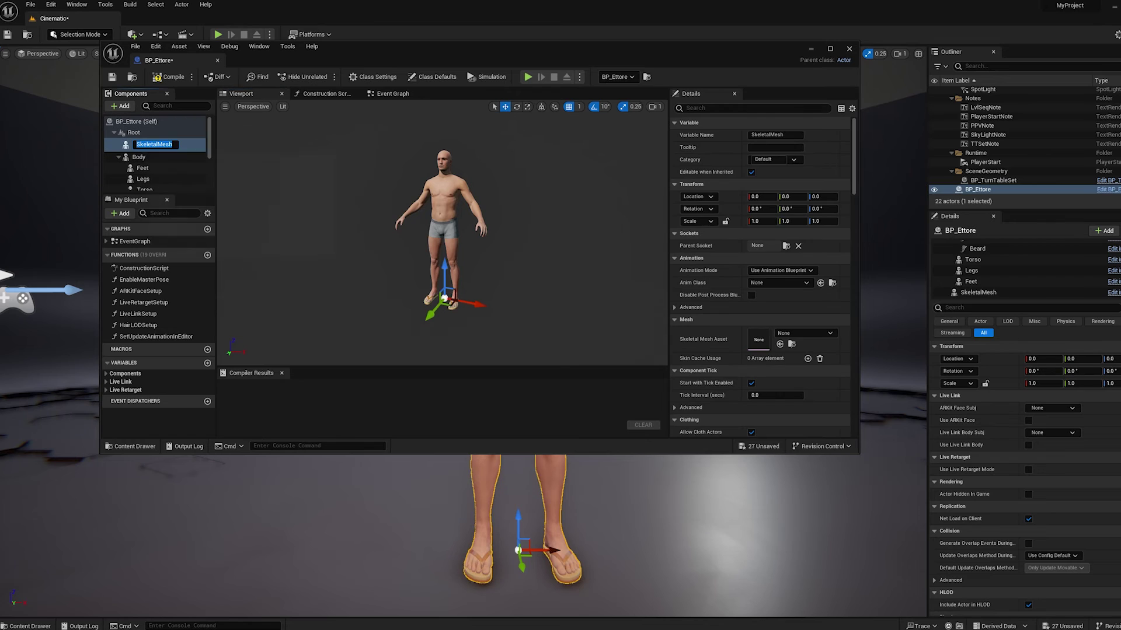
text(CL)
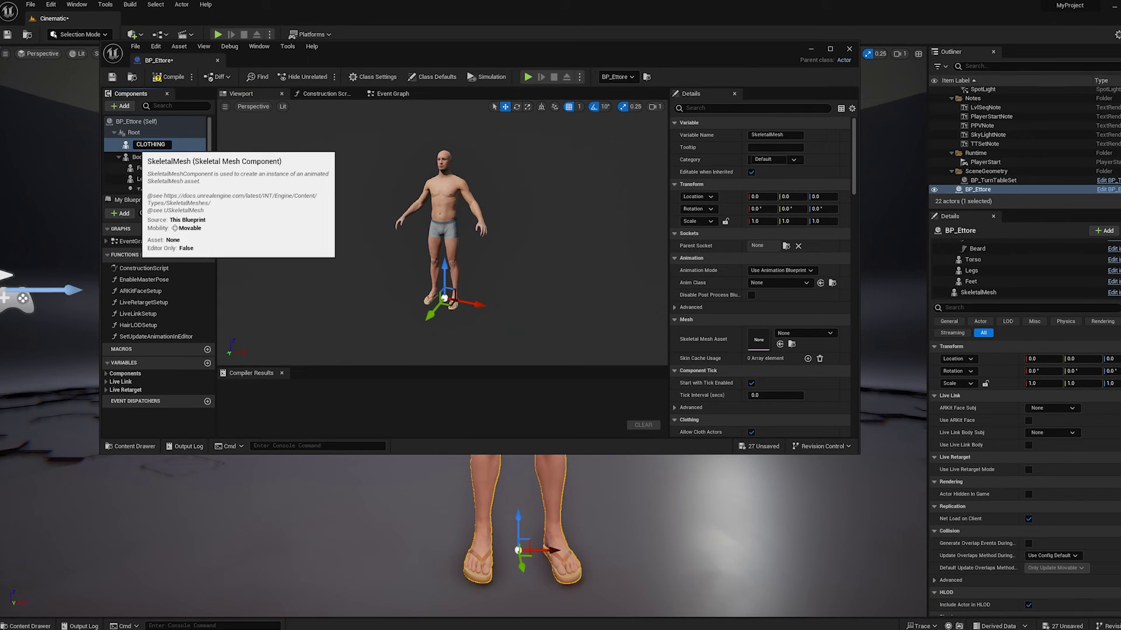
text(OTHING)
key(Return)
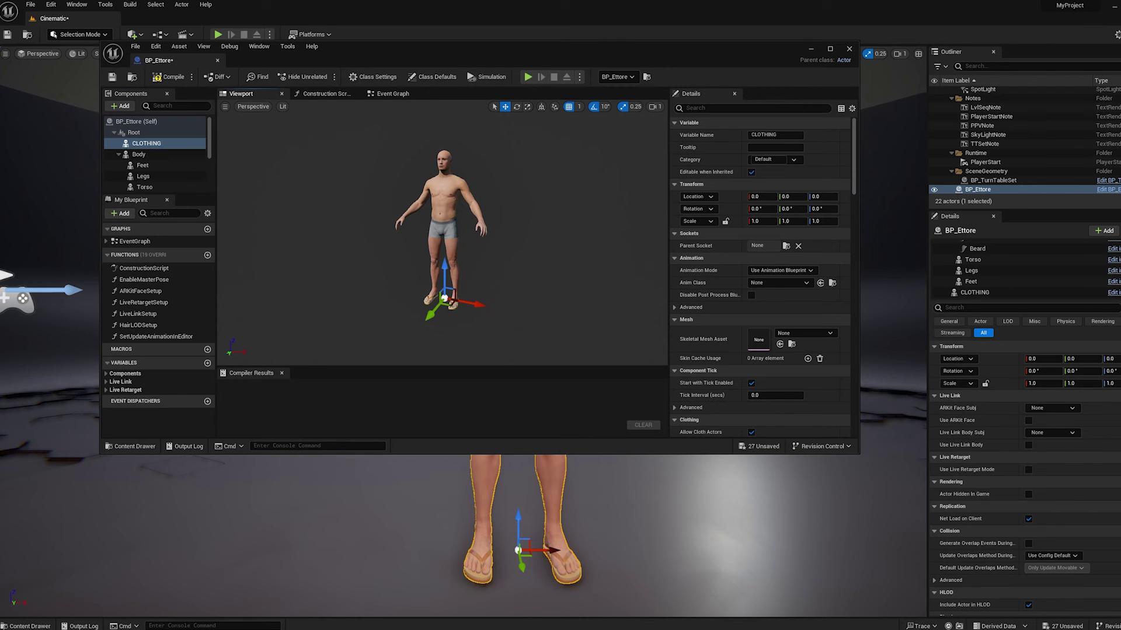
Assign the imported MH_Tutorial mesh to the CLOTHING component and play the level to preview the dressed MetaHuman
click(832, 333)
scroll(846, 438, down, 8)
click(833, 503)
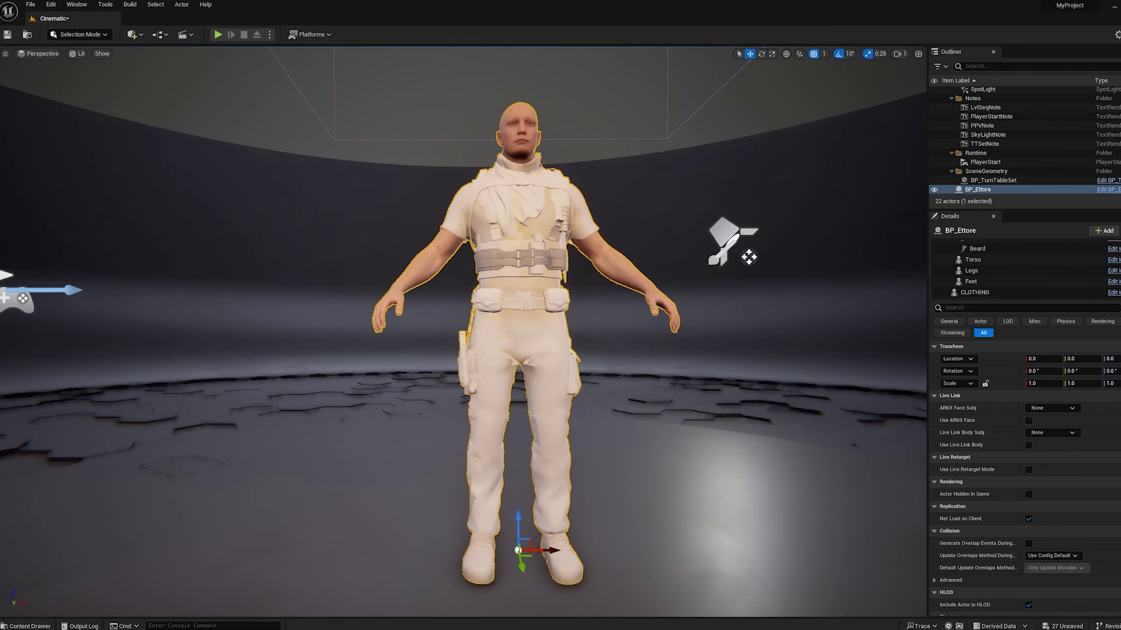
click(218, 34)
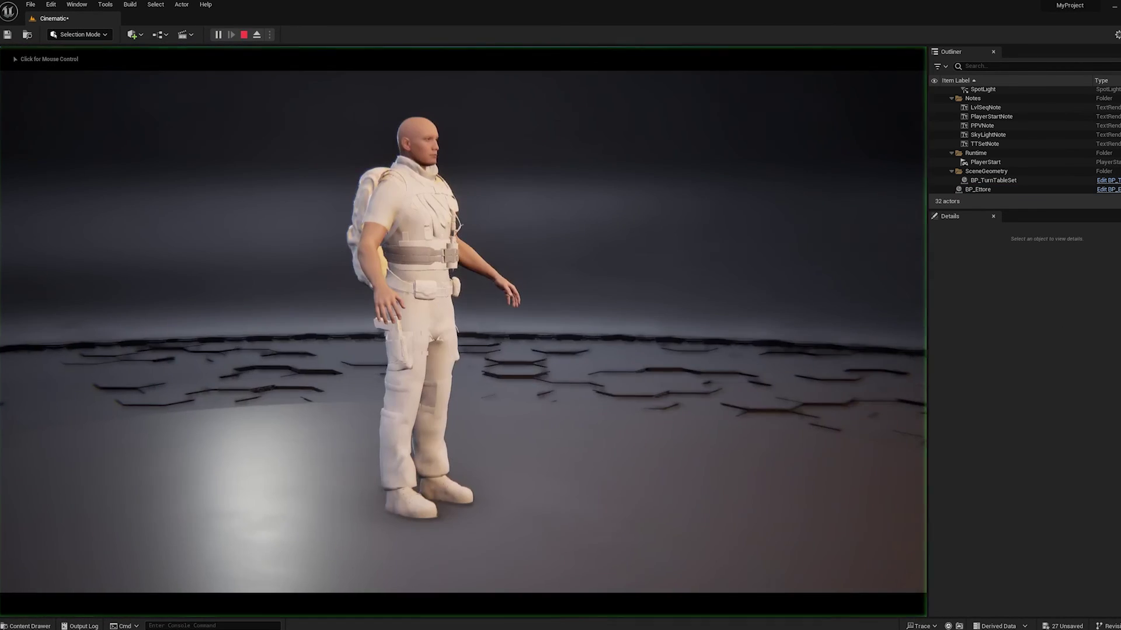